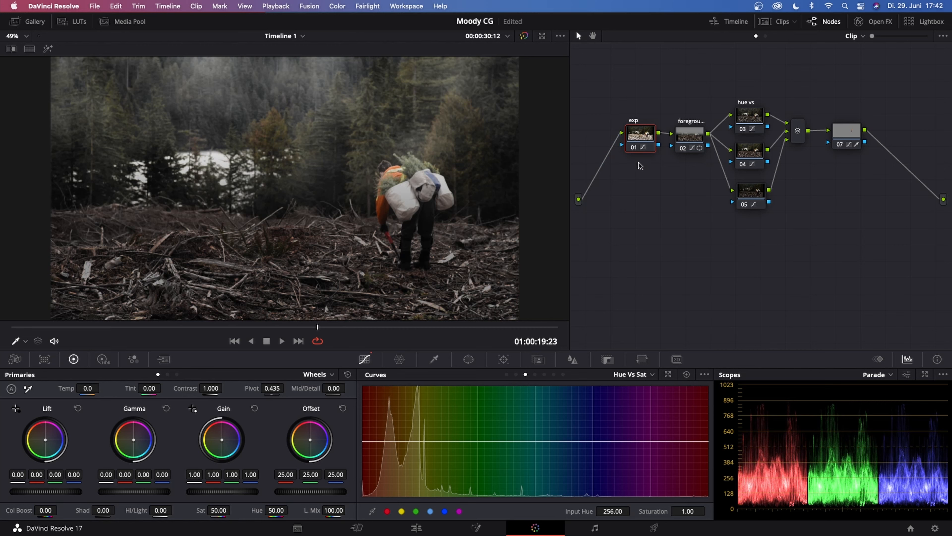
Review the finished grade's node tree from the foreground node through the three layered nodes to the layer mixer
{"action": "left_click", "coordinate": [690, 135]}
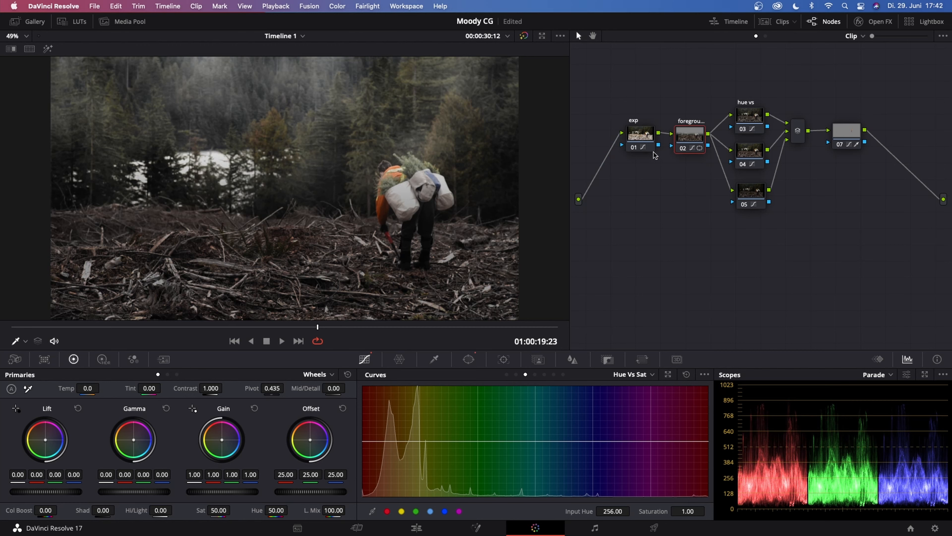
{"action": "left_click", "coordinate": [748, 119]}
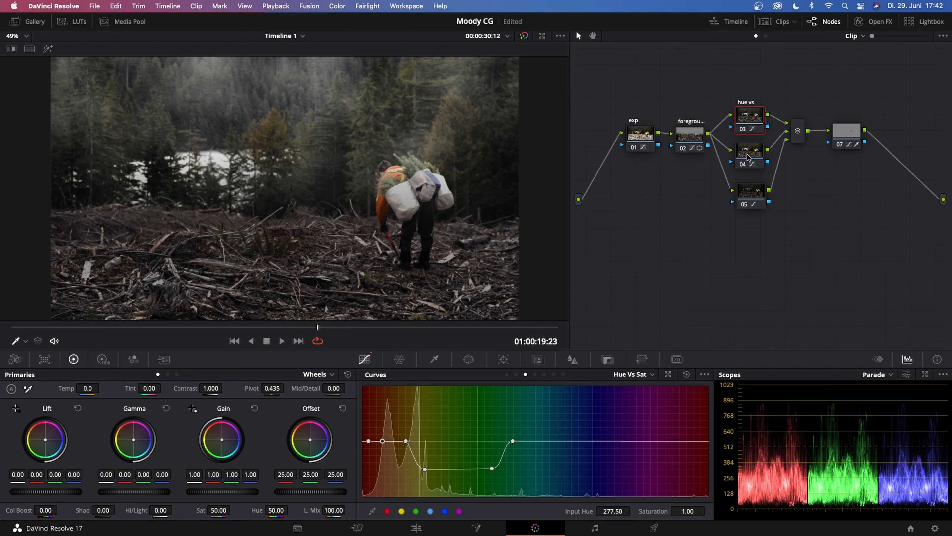
{"action": "left_click", "coordinate": [748, 158]}
{"action": "left_click", "coordinate": [758, 196]}
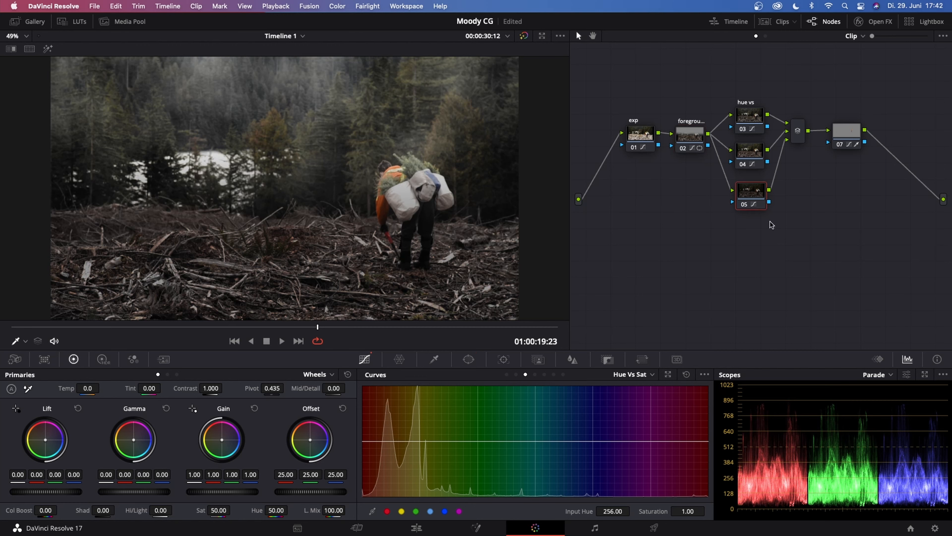
{"action": "left_click", "coordinate": [799, 129]}
Label the ungraded clip's first node as exposure
{"action": "right_click", "coordinate": [620, 148]}
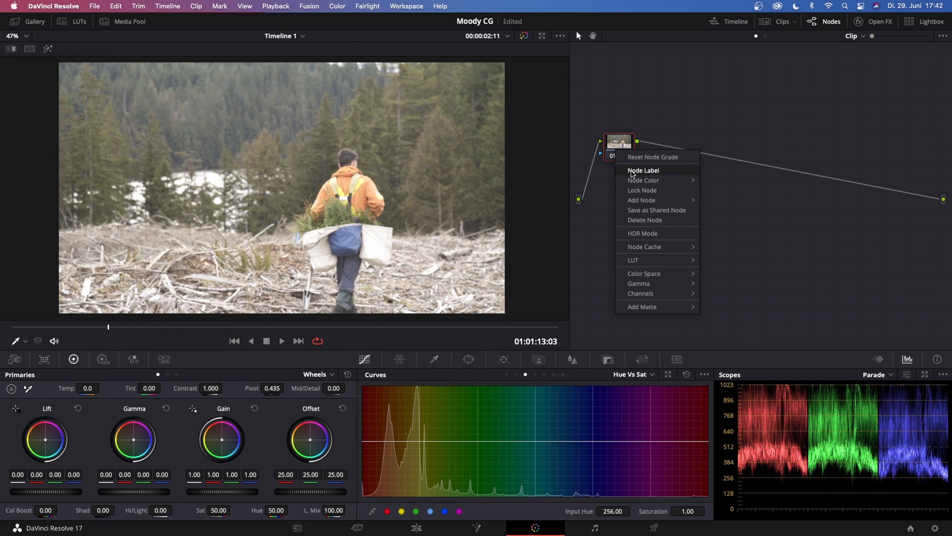
{"action": "left_click", "coordinate": [634, 171]}
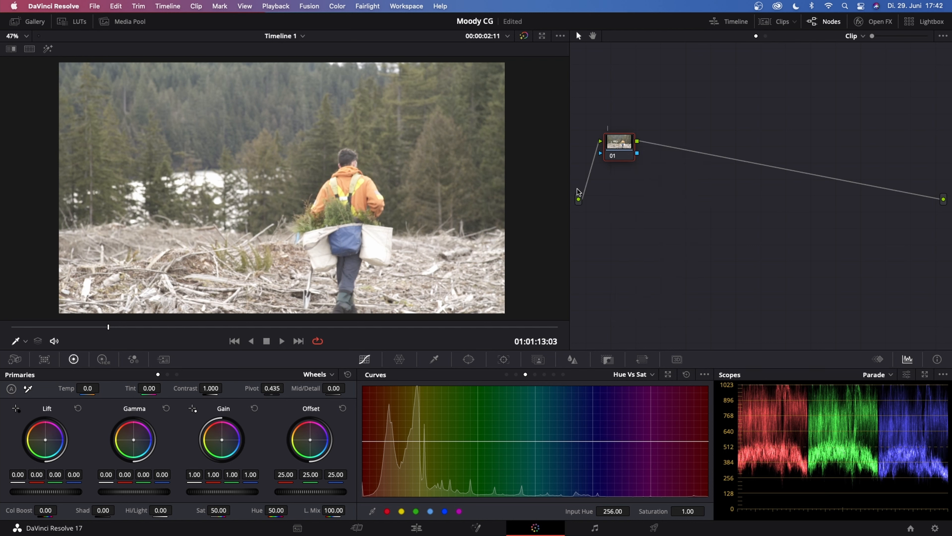
{"action": "type", "text": "exposure"}
{"action": "key", "text": "Return"}
Darken the shot on the exposure node by pulling down the Custom curve's midtones and adding a control point in the highlights
{"action": "left_click", "coordinate": [507, 374]}
{"action": "left_click_drag", "start_coordinate": [492, 442], "coordinate": [493, 486]}
{"action": "left_click_drag", "start_coordinate": [546, 444], "coordinate": [550, 444]}
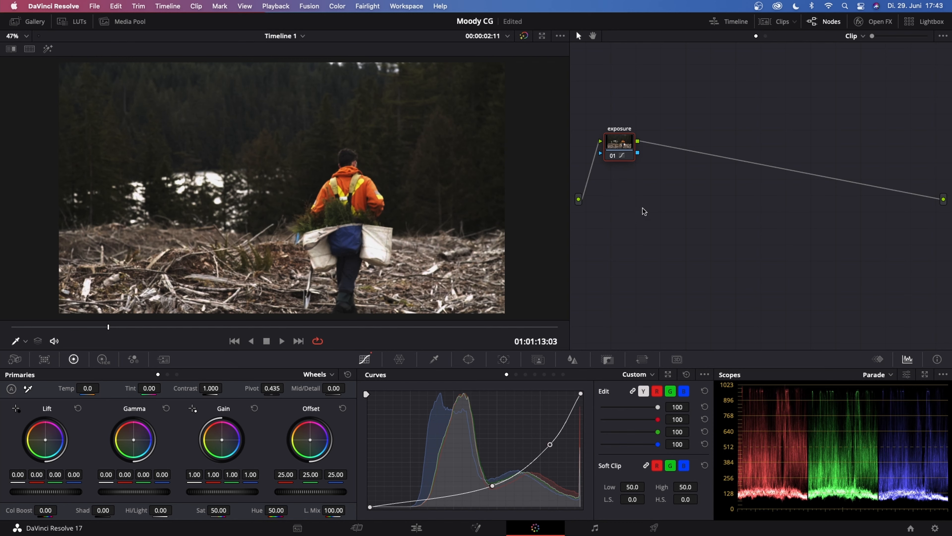
Add a serial node after the exposure node and label it foreground
{"action": "key", "text": "alt+s"}
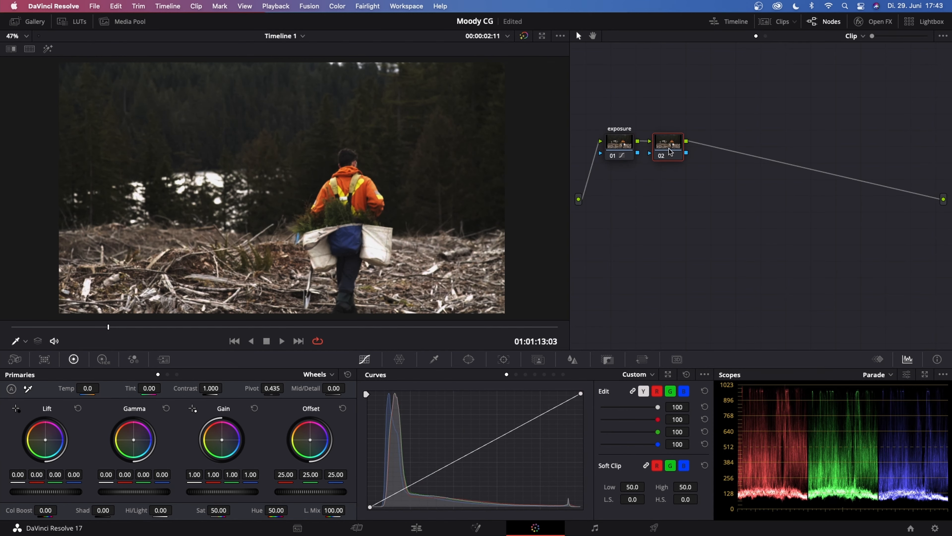
{"action": "right_click", "coordinate": [625, 147]}
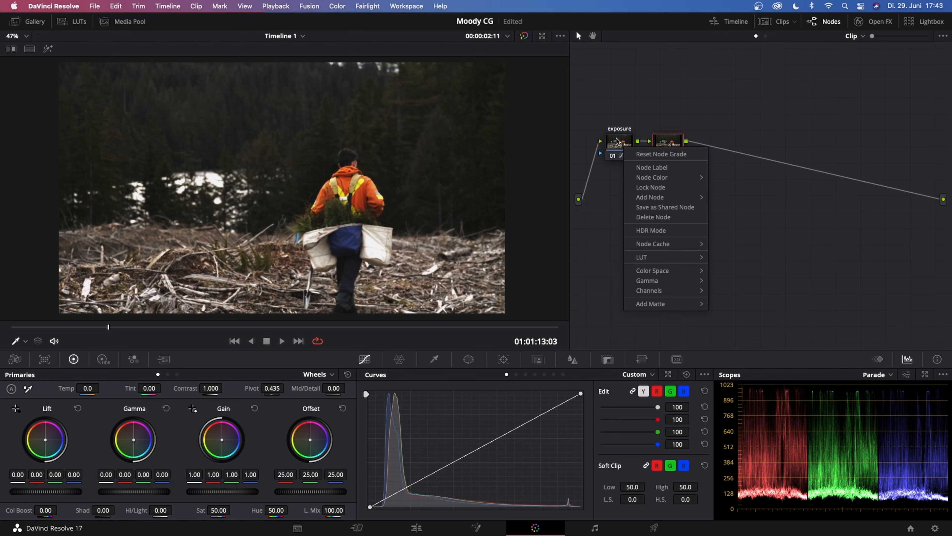
{"action": "mouse_move", "coordinate": [660, 198]}
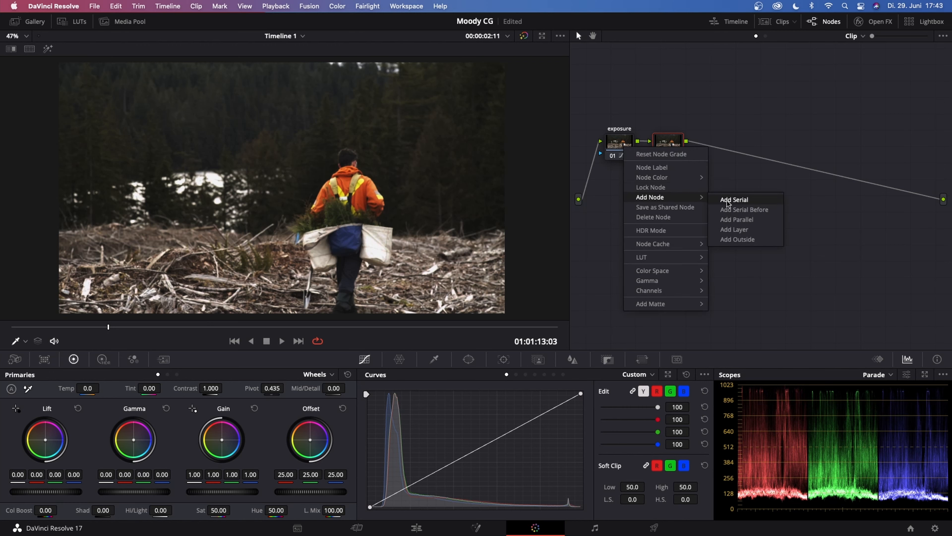
{"action": "left_click", "coordinate": [684, 130]}
{"action": "right_click", "coordinate": [669, 140]}
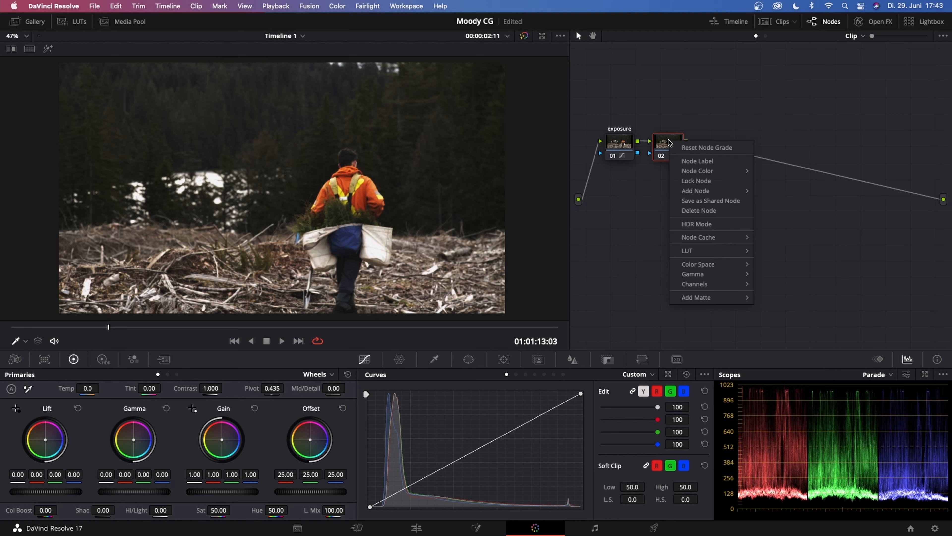
{"action": "left_click", "coordinate": [694, 162]}
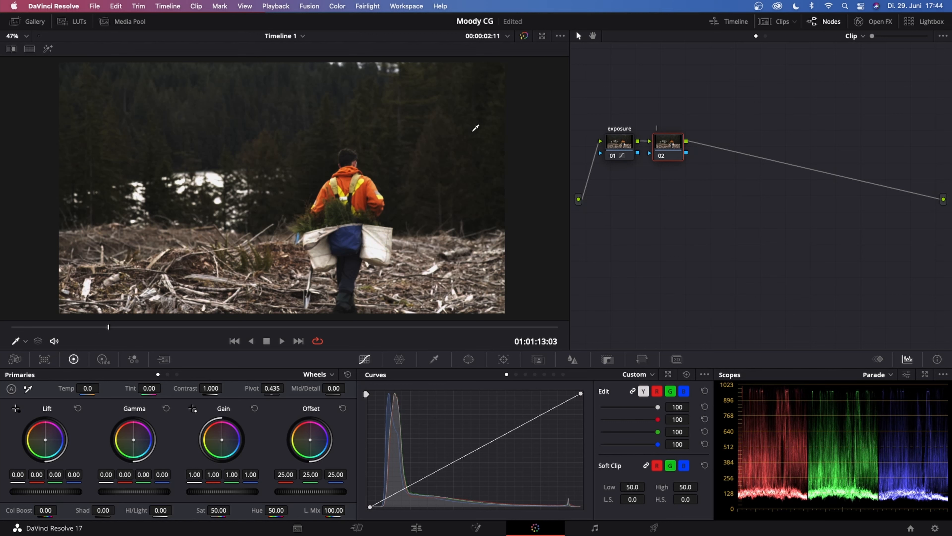
{"action": "type", "text": "foreground"}
{"action": "key", "text": "Return"}
Isolate the ground on the foreground node with a gradient window rotated about 180° and softened to about 1.26, using the highlight view
{"action": "left_click", "coordinate": [469, 359]}
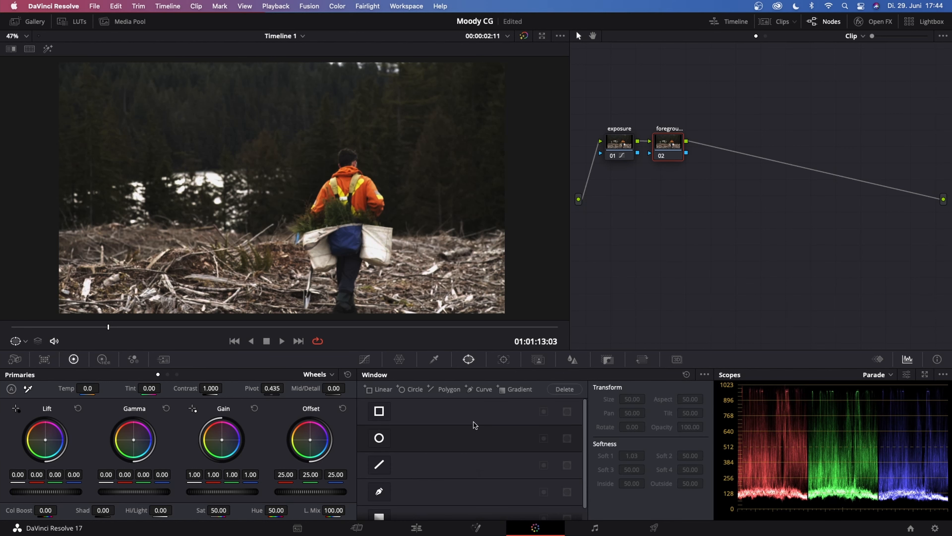
{"action": "scroll", "coordinate": [475, 439], "scroll_direction": "down", "scroll_amount": 1}
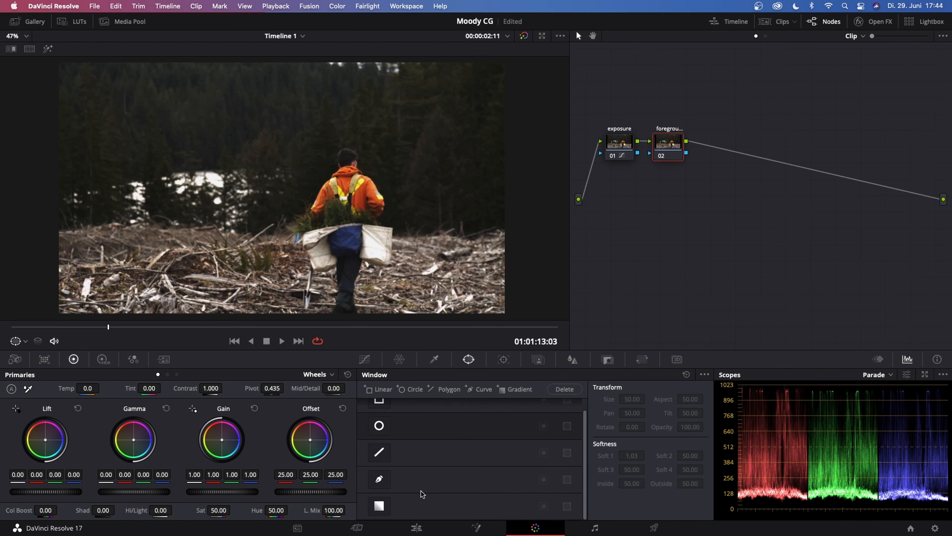
{"action": "left_click", "coordinate": [378, 506]}
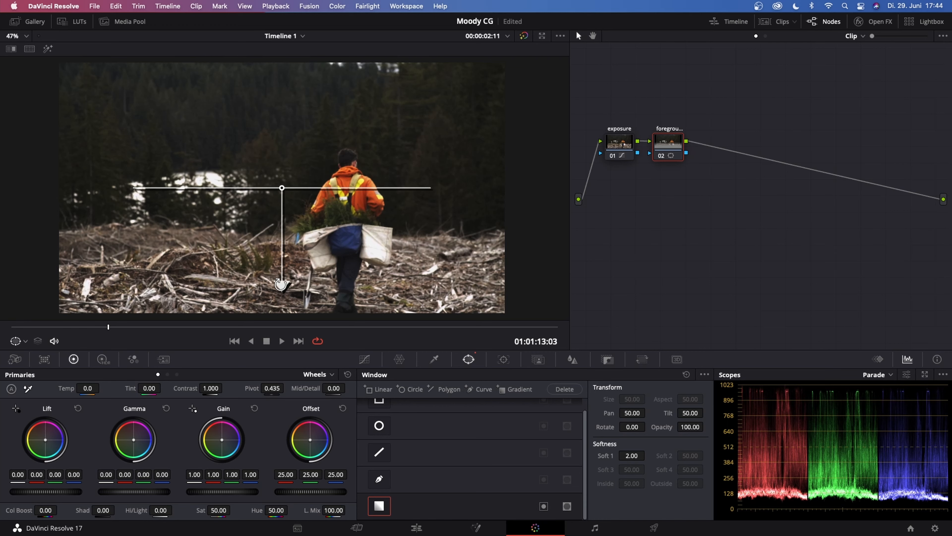
{"action": "left_click_drag", "start_coordinate": [280, 284], "coordinate": [282, 75]}
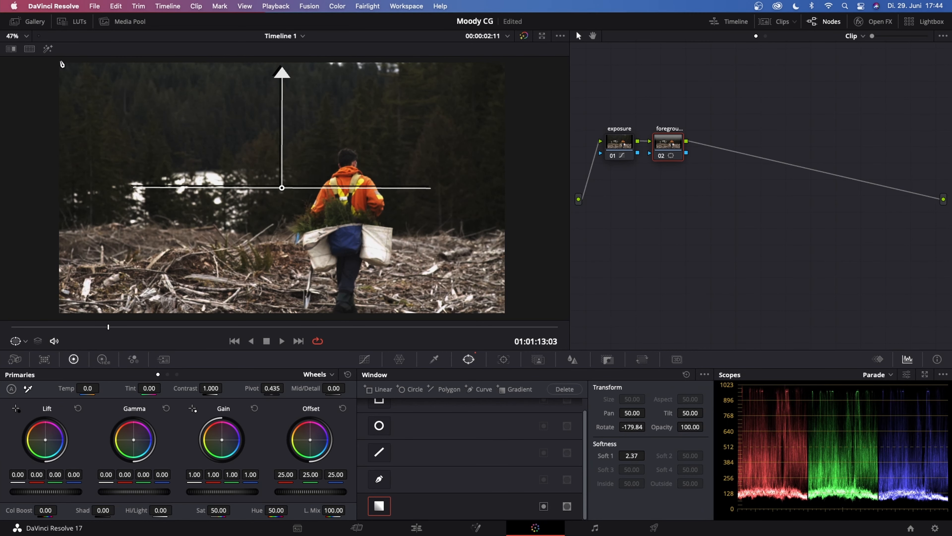
{"action": "left_click", "coordinate": [48, 49]}
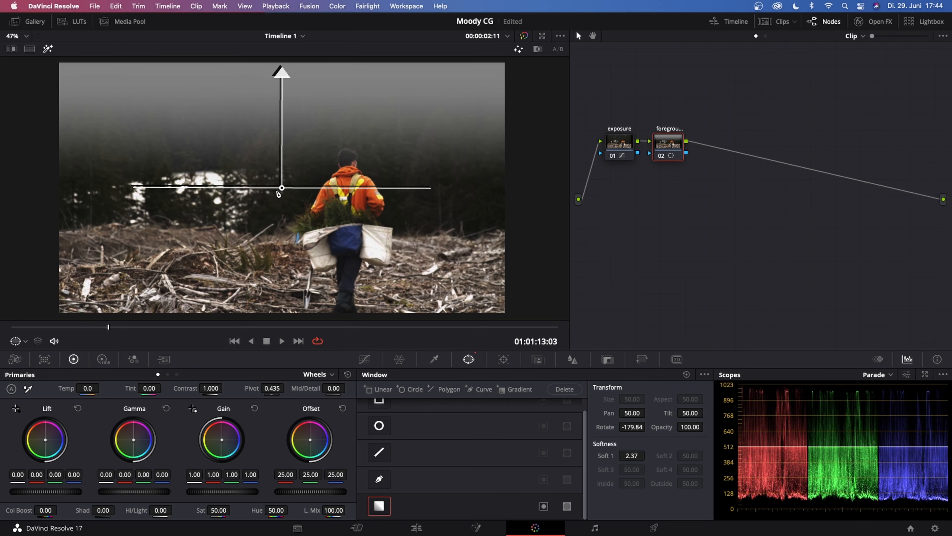
{"action": "left_click_drag", "start_coordinate": [278, 193], "coordinate": [288, 254]}
{"action": "left_click_drag", "start_coordinate": [287, 130], "coordinate": [288, 189]}
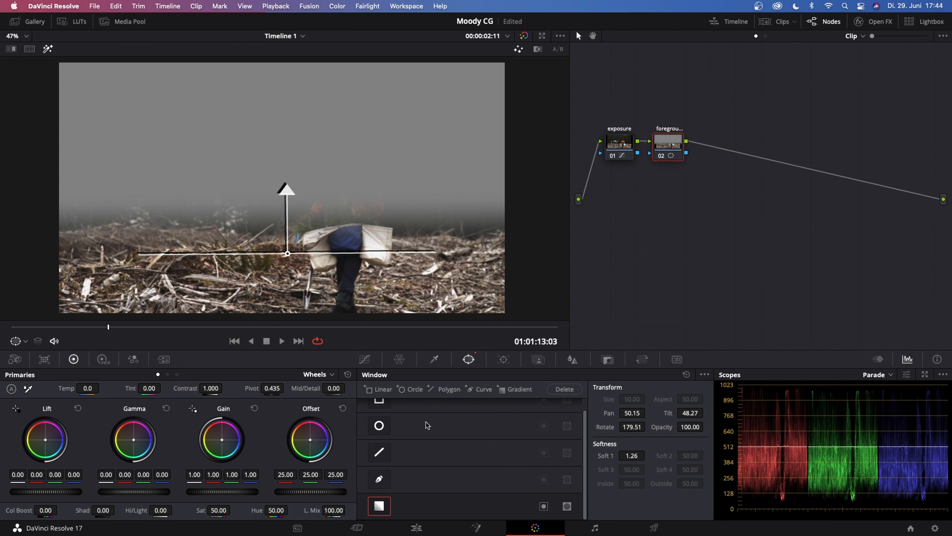
Darken the isolated foreground by pulling down the midtones of the Custom curve
{"action": "left_click", "coordinate": [364, 360]}
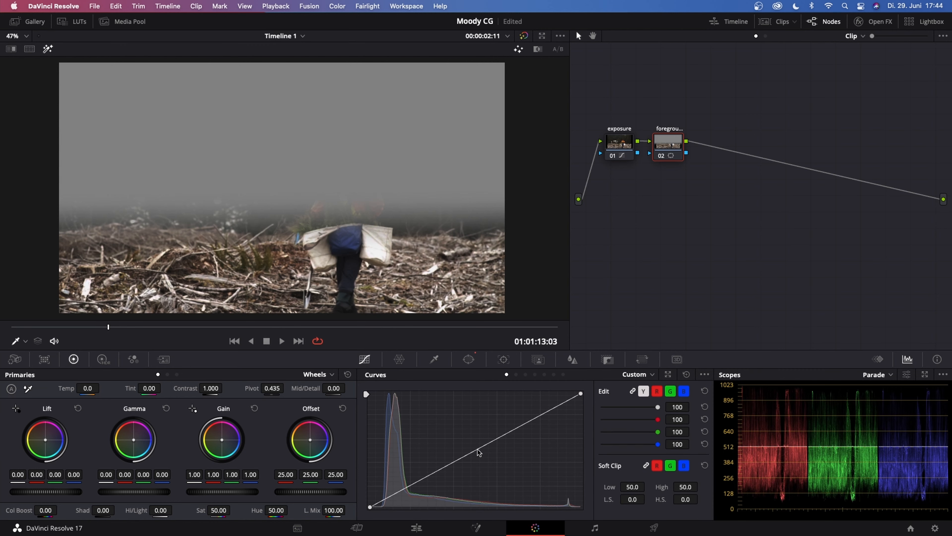
{"action": "left_click_drag", "start_coordinate": [478, 450], "coordinate": [500, 467]}
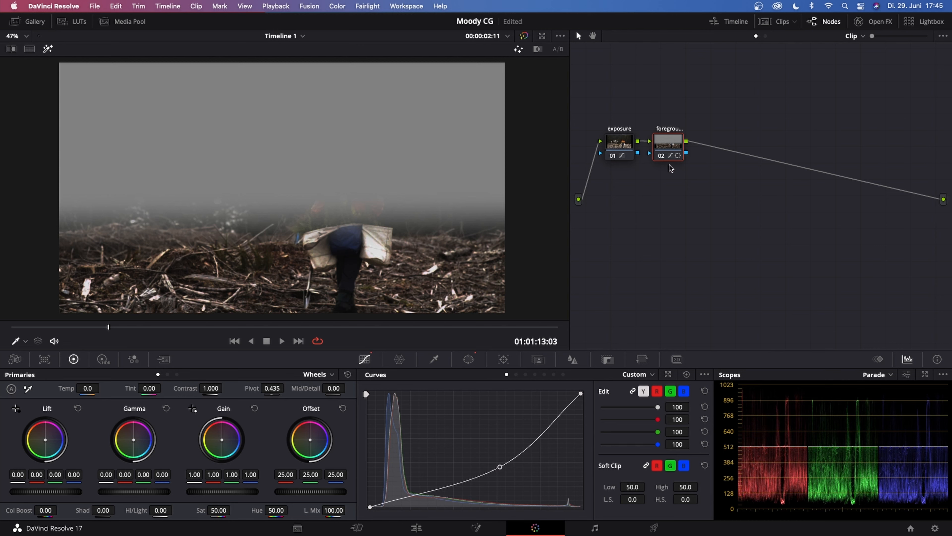
Add a serial node after the foreground node and label it hue vs sat
{"action": "key", "text": "alt+s"}
{"action": "right_click", "coordinate": [726, 123]}
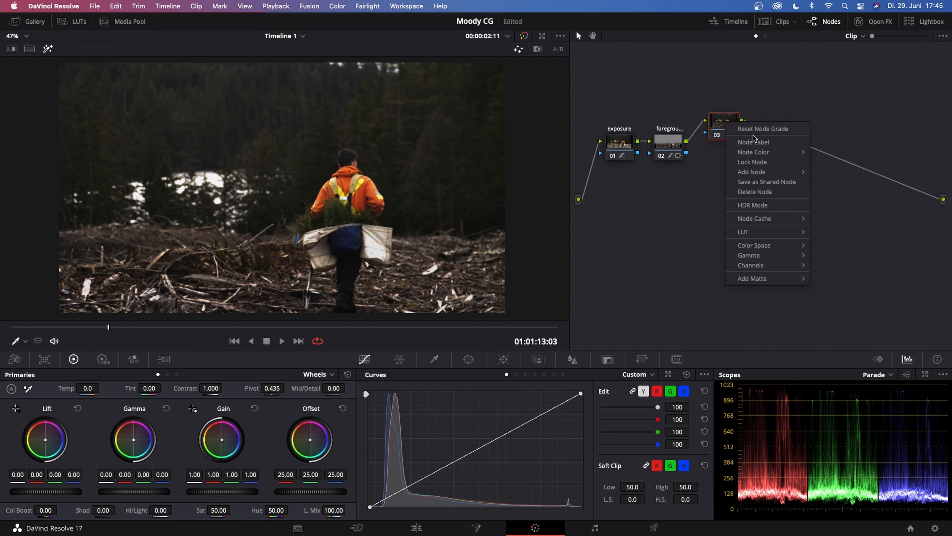
{"action": "left_click", "coordinate": [753, 142]}
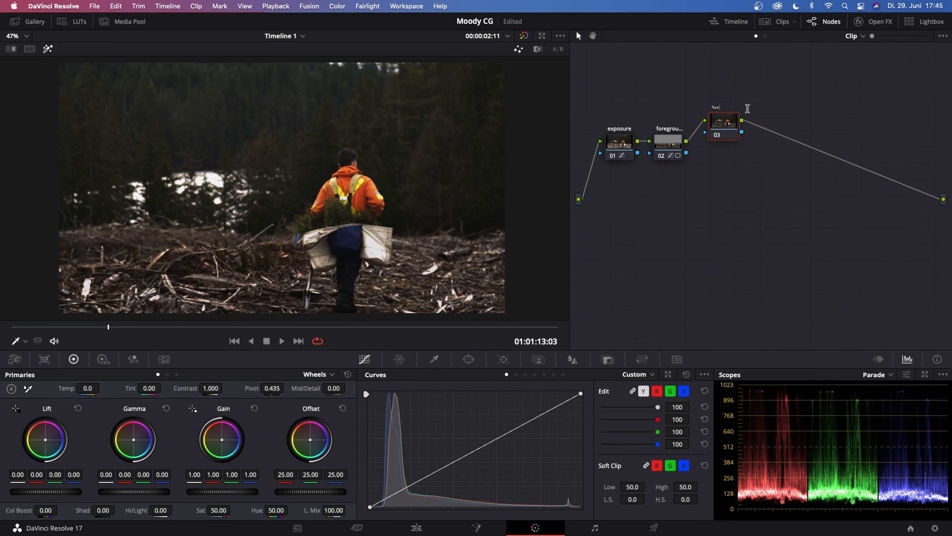
{"action": "type", "text": "hue vs sat"}
{"action": "key", "text": "Return"}
Add two layer nodes below the hue vs sat node, feeding a layer mixer
{"action": "key", "text": "alt+l"}
{"action": "key", "text": "alt+l"}
{"action": "left_click", "coordinate": [727, 124]}
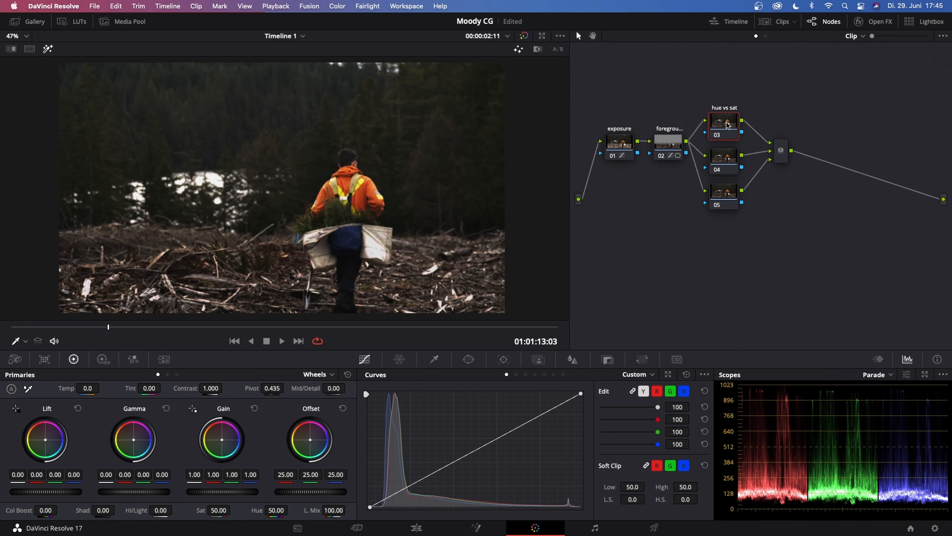
{"action": "left_click", "coordinate": [726, 157]}
{"action": "left_click", "coordinate": [725, 192]}
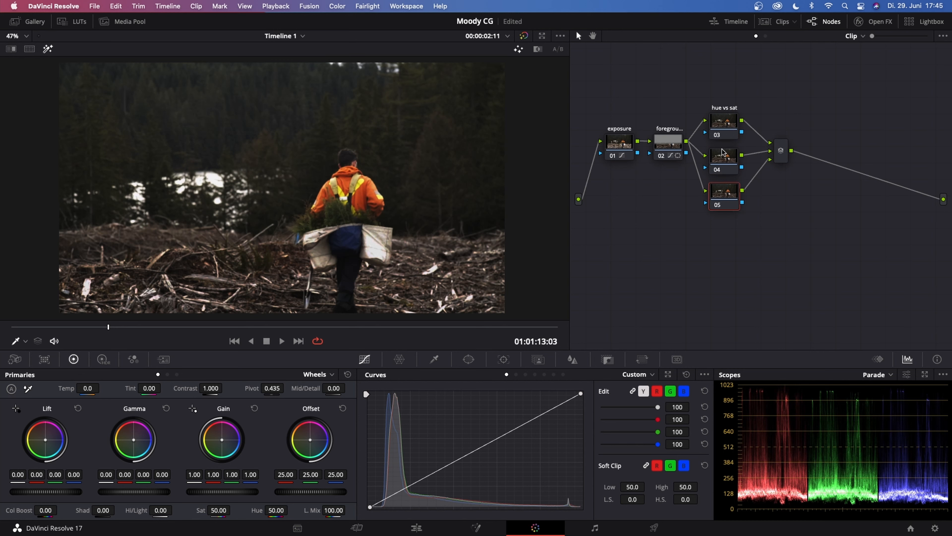
Move the hue vs sat node higher to space out the layers and label the middle layer node hue vs hue
{"action": "left_click", "coordinate": [723, 122]}
{"action": "left_click_drag", "start_coordinate": [724, 124], "coordinate": [725, 92]}
{"action": "left_click", "coordinate": [724, 158]}
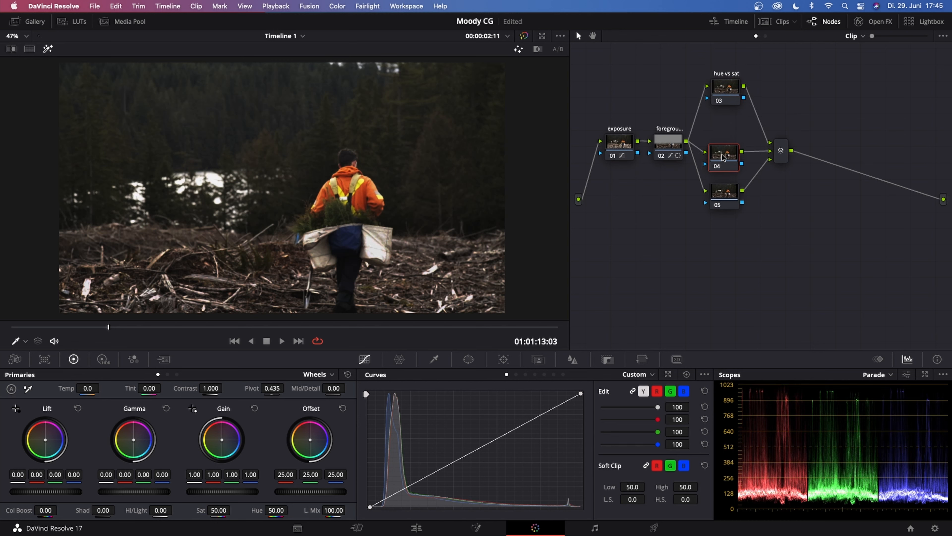
{"action": "left_click_drag", "start_coordinate": [723, 154], "coordinate": [723, 153]}
{"action": "right_click", "coordinate": [723, 152]}
{"action": "left_click", "coordinate": [748, 176]}
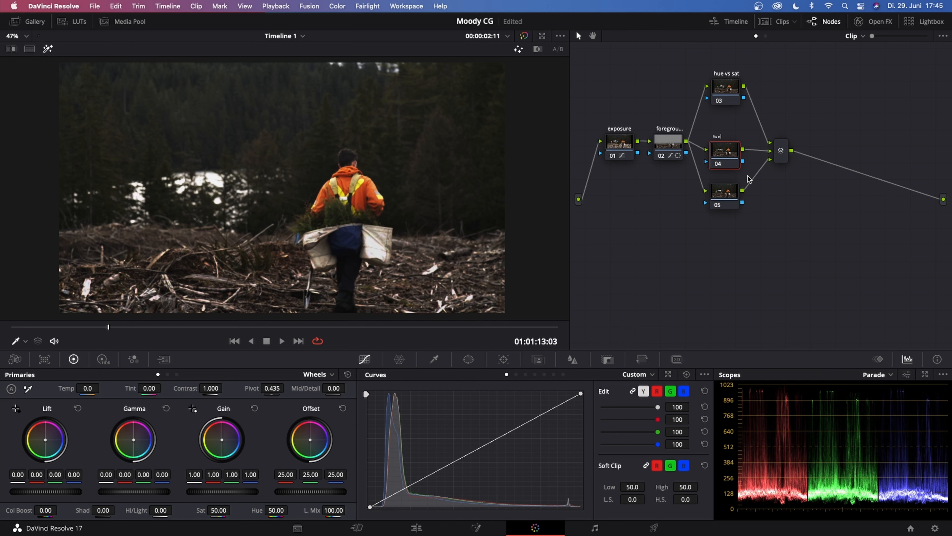
{"action": "key", "text": "Return"}
Move the lowest layer node further down and label it as the custom curve node
{"action": "left_click_drag", "start_coordinate": [732, 198], "coordinate": [732, 216]}
{"action": "right_click", "coordinate": [731, 217]}
{"action": "left_click", "coordinate": [753, 237]}
{"action": "type", "text": "custom"}
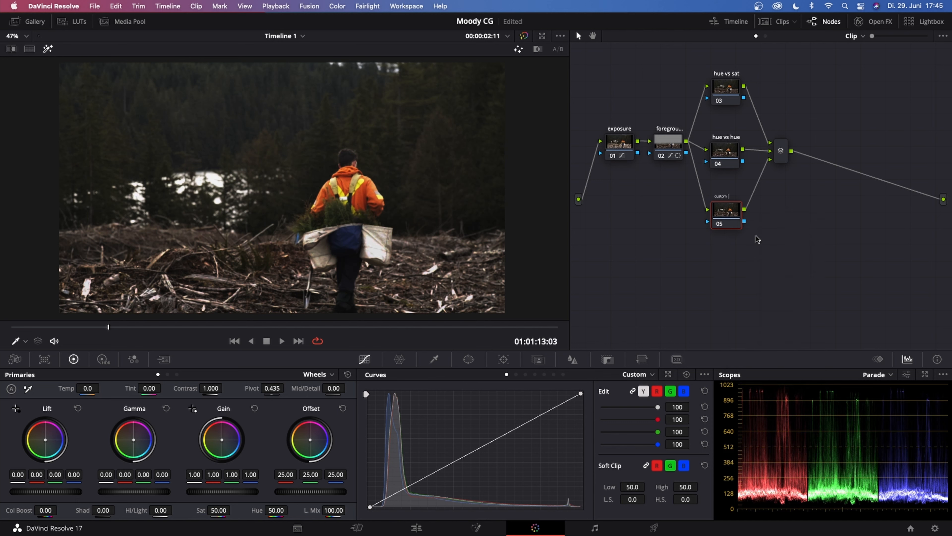
{"action": "type", "text": " cus"}
Reduce the saturation of the yellow through green hues to about 0.52 on the hue vs sat node with the Hue Vs Sat curve
{"action": "left_click", "coordinate": [723, 85]}
{"action": "left_click", "coordinate": [526, 374]}
{"action": "left_click", "coordinate": [404, 441]}
{"action": "left_click", "coordinate": [533, 441]}
{"action": "left_click_drag", "start_coordinate": [416, 441], "coordinate": [416, 468]}
{"action": "left_click_drag", "start_coordinate": [515, 445], "coordinate": [525, 468]}
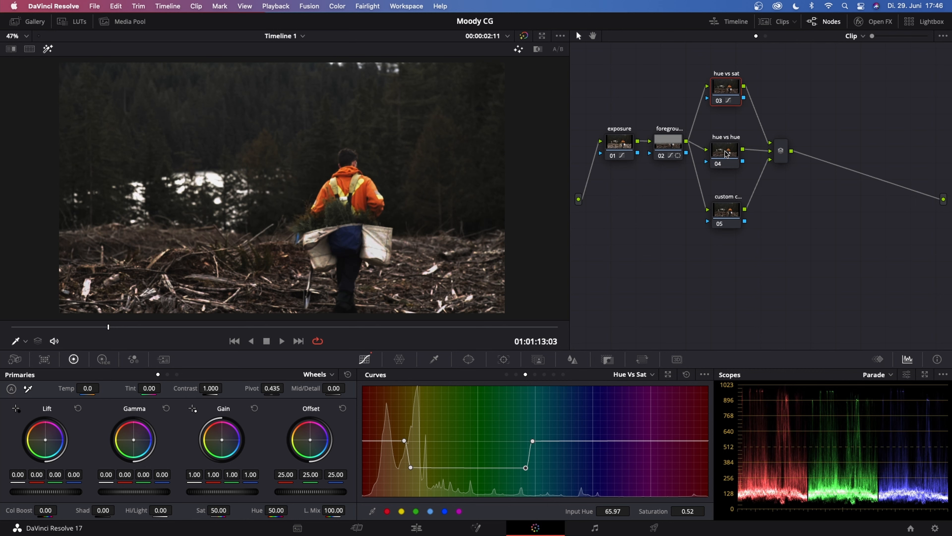
Sample the ground's colour on the hue vs hue node and slightly shift that hue with the Hue Vs Hue curve
{"action": "left_click", "coordinate": [719, 159]}
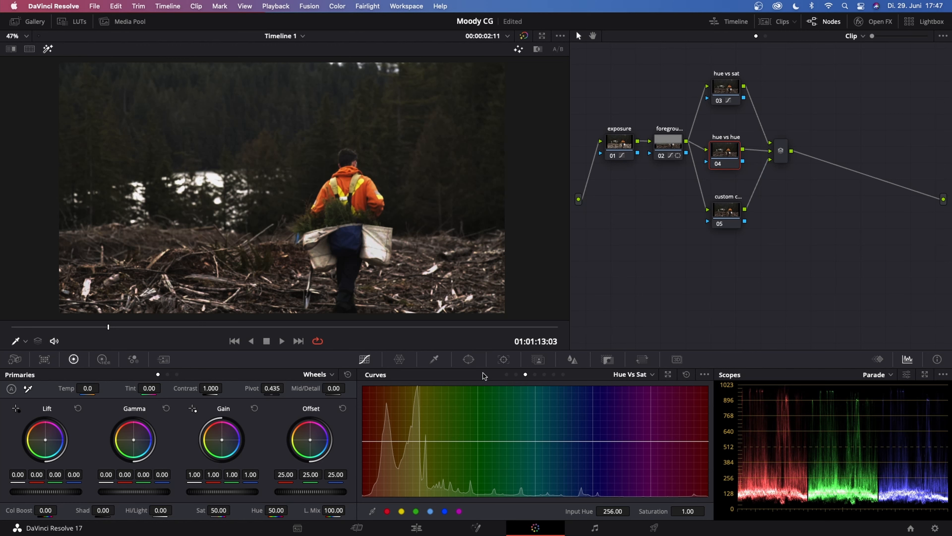
{"action": "left_click", "coordinate": [515, 376]}
{"action": "left_click", "coordinate": [475, 284]}
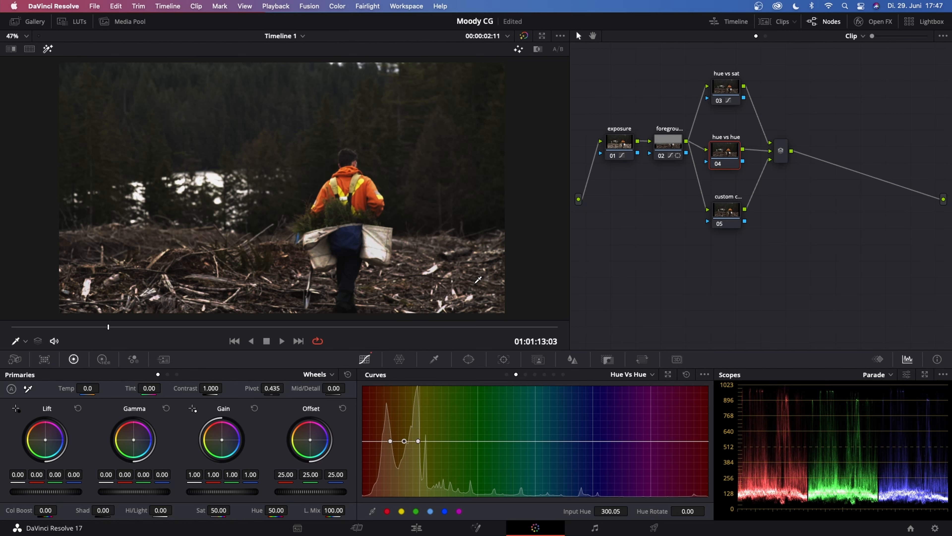
{"action": "left_click_drag", "start_coordinate": [404, 442], "coordinate": [404, 438]}
{"action": "mouse_move", "coordinate": [404, 438]}
{"action": "left_mouse_down"}
{"action": "mouse_move", "coordinate": [403, 403]}
{"action": "mouse_move", "coordinate": [402, 440]}
{"action": "left_mouse_up"}
Slightly lower the midtones of the Custom curve on the lowest layer node
{"action": "left_click", "coordinate": [721, 218]}
{"action": "left_click", "coordinate": [506, 375]}
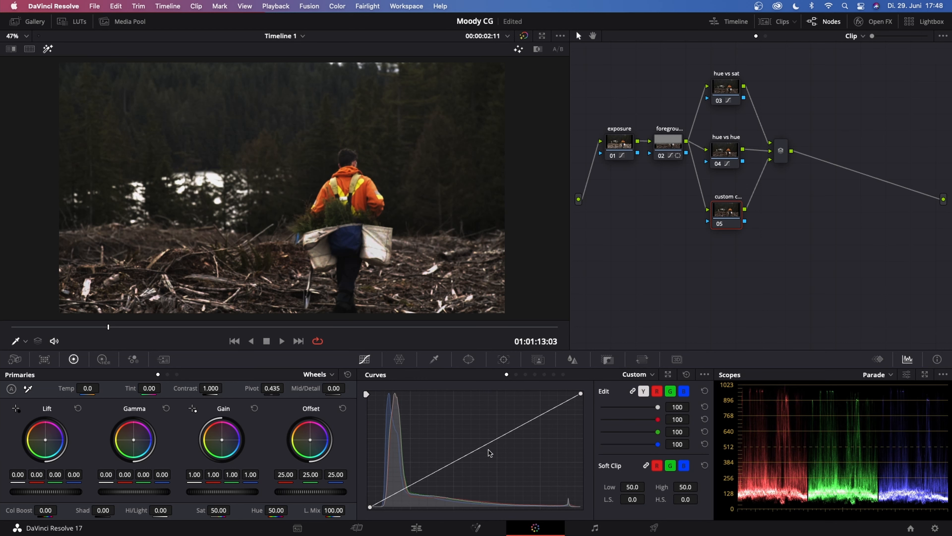
{"action": "left_click", "coordinate": [479, 449]}
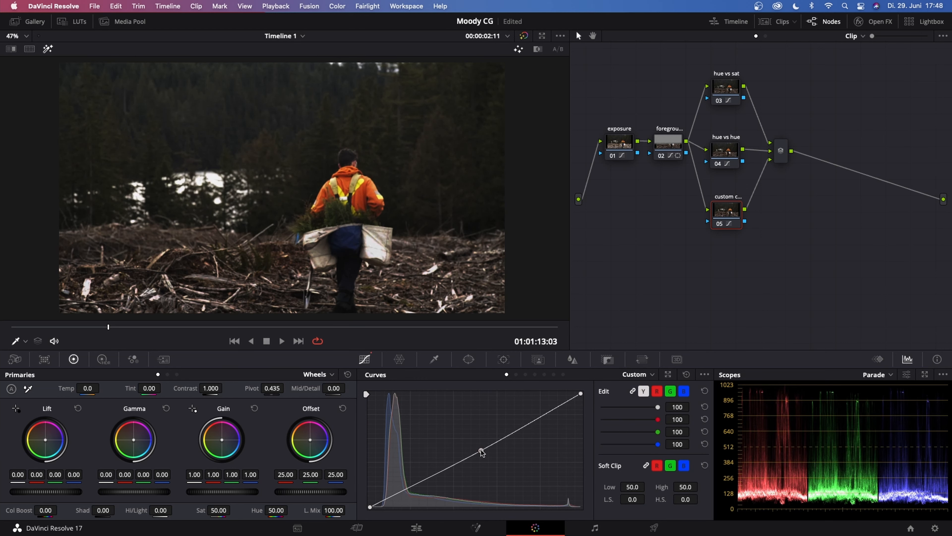
{"action": "left_click_drag", "start_coordinate": [484, 452], "coordinate": [487, 459]}
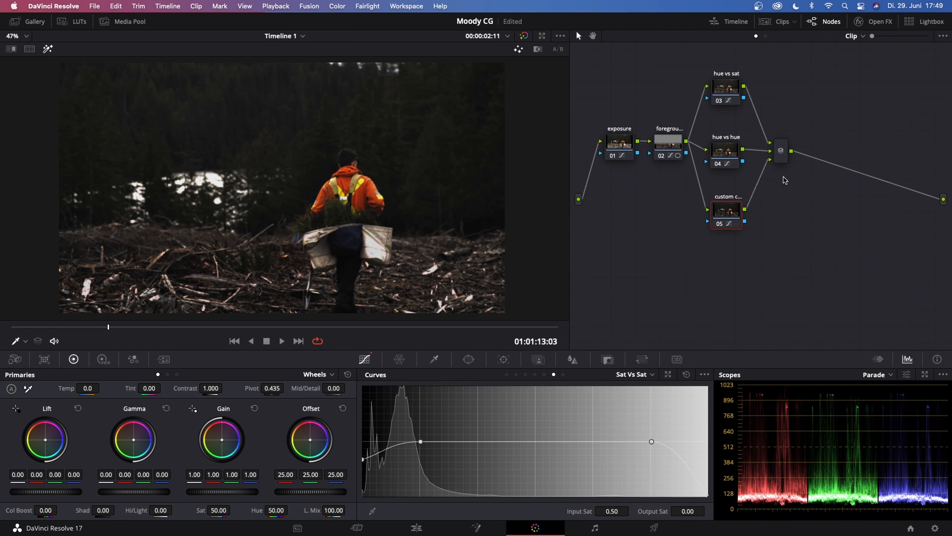
Add a serial node after the layer mixer and key the worker's orange jacket with the HSL qualifier
{"action": "left_click", "coordinate": [783, 150]}
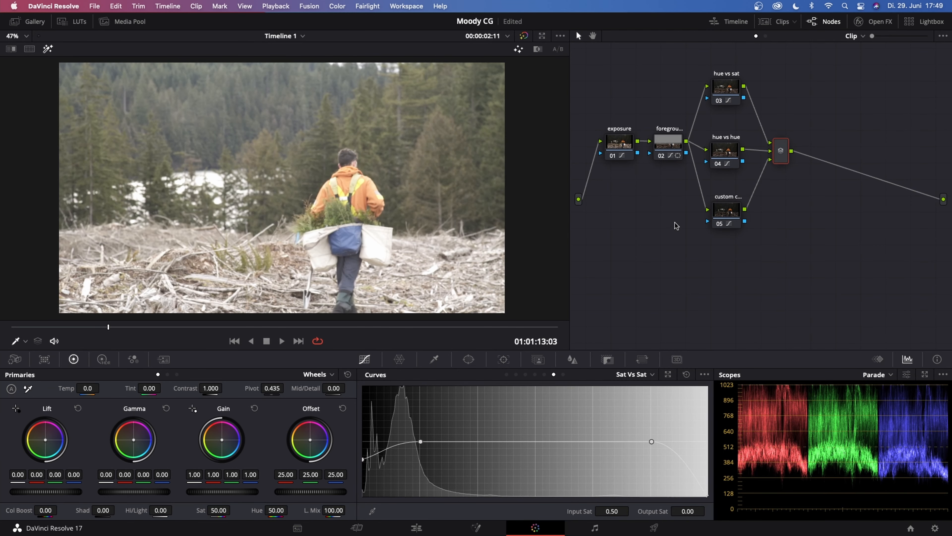
{"action": "key", "text": "alt+s"}
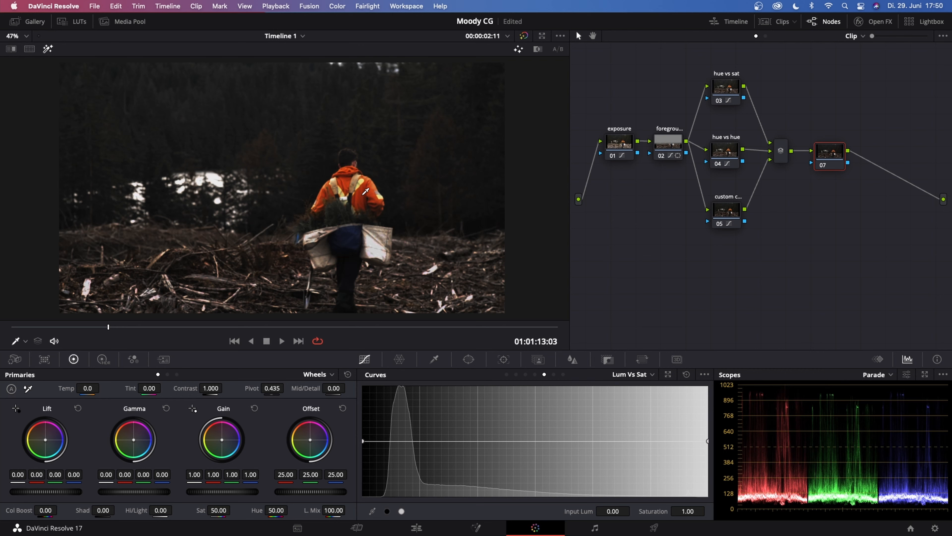
{"action": "left_click", "coordinate": [434, 359]}
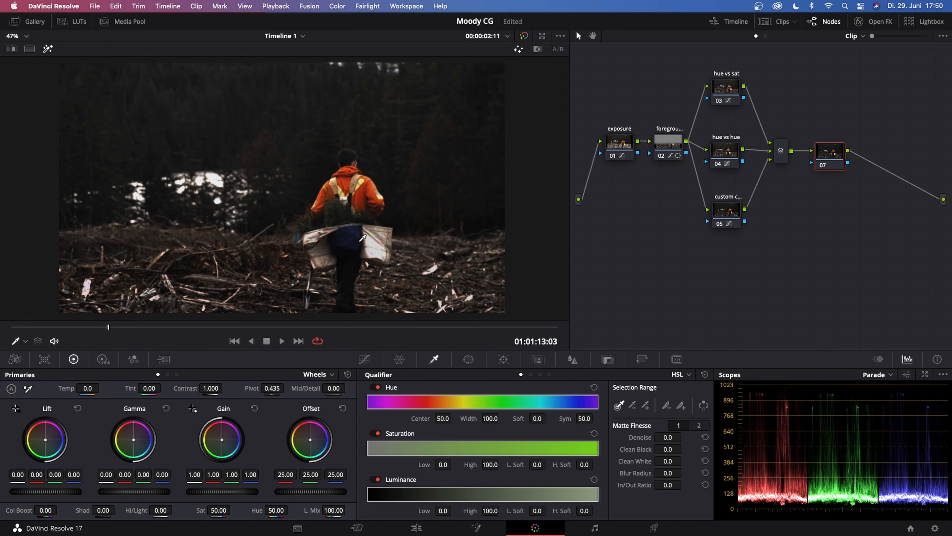
{"action": "left_click", "coordinate": [366, 185]}
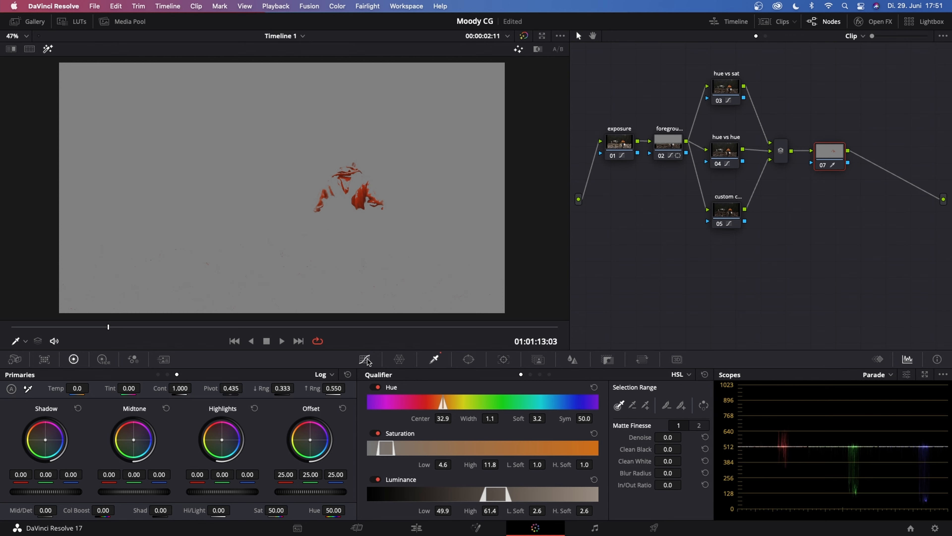
Raise the saturation of the jacket's sampled orange to 1.14 with the Hue Vs Sat curve and turn off the highlight view
{"action": "left_click", "coordinate": [364, 360]}
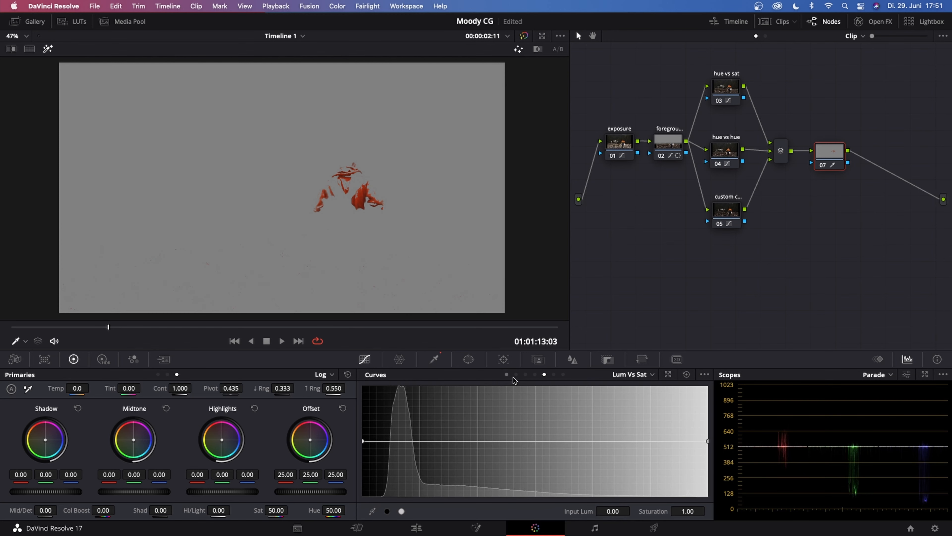
{"action": "left_click", "coordinate": [525, 375]}
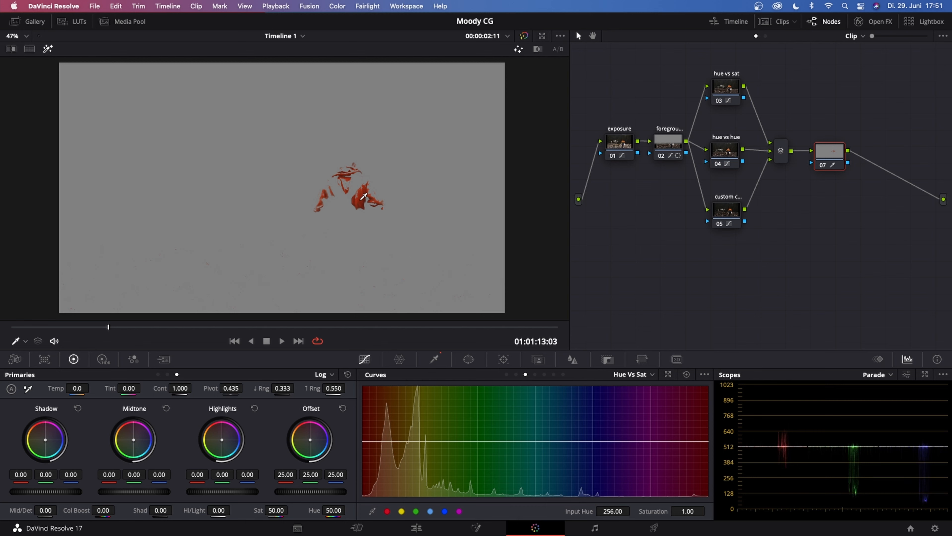
{"action": "left_click", "coordinate": [362, 198]}
{"action": "left_click_drag", "start_coordinate": [374, 443], "coordinate": [370, 435]}
{"action": "left_click", "coordinate": [48, 49]}
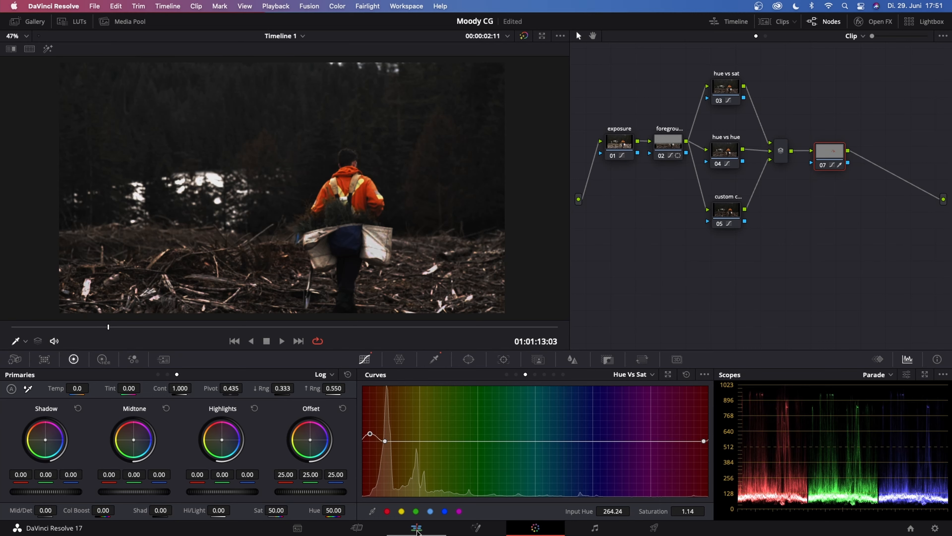
Open the forest clip at 01:01:16:03 on the Fusion page and spread the MediaIn1 and MediaOut1 nodes far apart
{"action": "left_click", "coordinate": [417, 528]}
{"action": "key", "text": "shift+Right"}
{"action": "key", "text": "shift+Right"}
{"action": "key", "text": "shift+Right"}
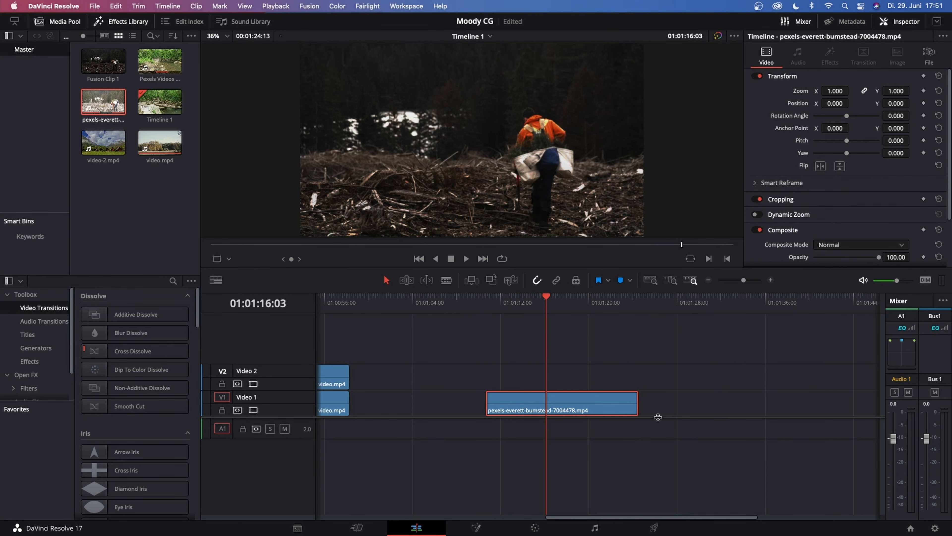
{"action": "left_click", "coordinate": [476, 528]}
{"action": "left_click_drag", "start_coordinate": [259, 401], "coordinate": [60, 428]}
{"action": "left_click_drag", "start_coordinate": [487, 402], "coordinate": [691, 428]}
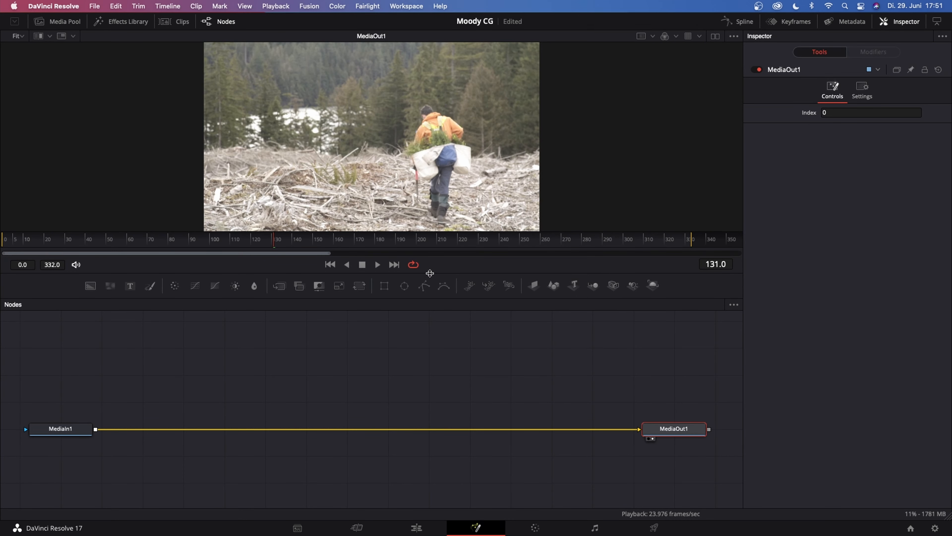
{"action": "left_click_drag", "start_coordinate": [432, 277], "coordinate": [433, 326]}
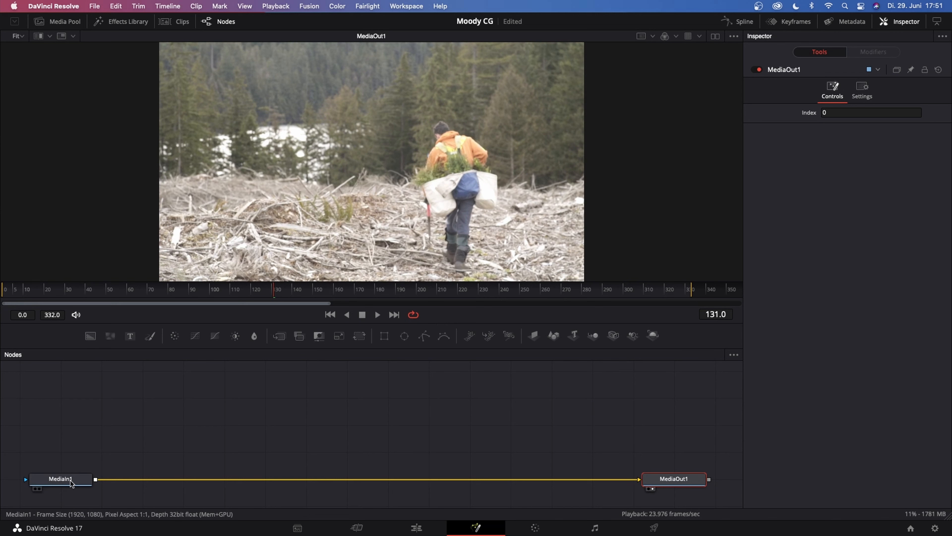
Add a Tracker node after MediaIn1 and place its tracking pattern on the bright patch behind the trees
{"action": "left_click", "coordinate": [55, 480]}
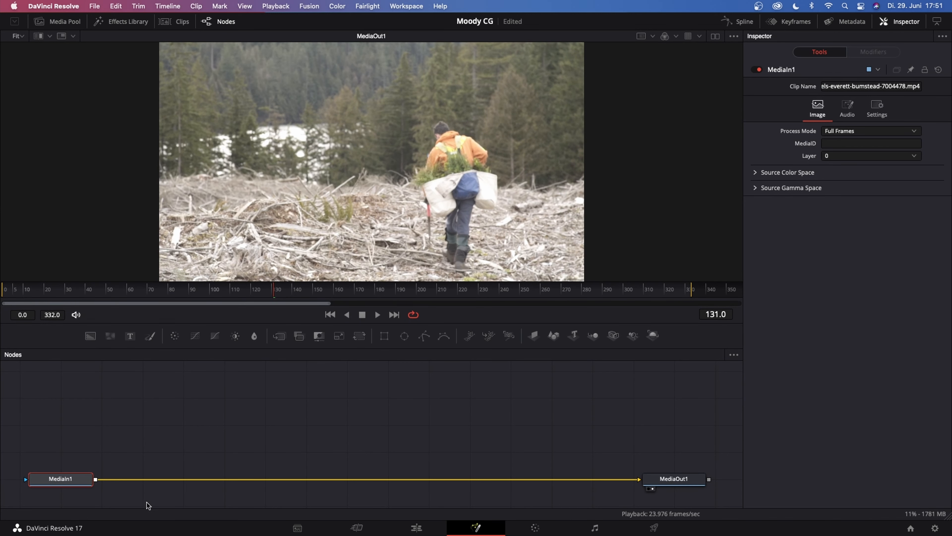
{"action": "key", "text": "shift+space"}
{"action": "type", "text": "Tracker"}
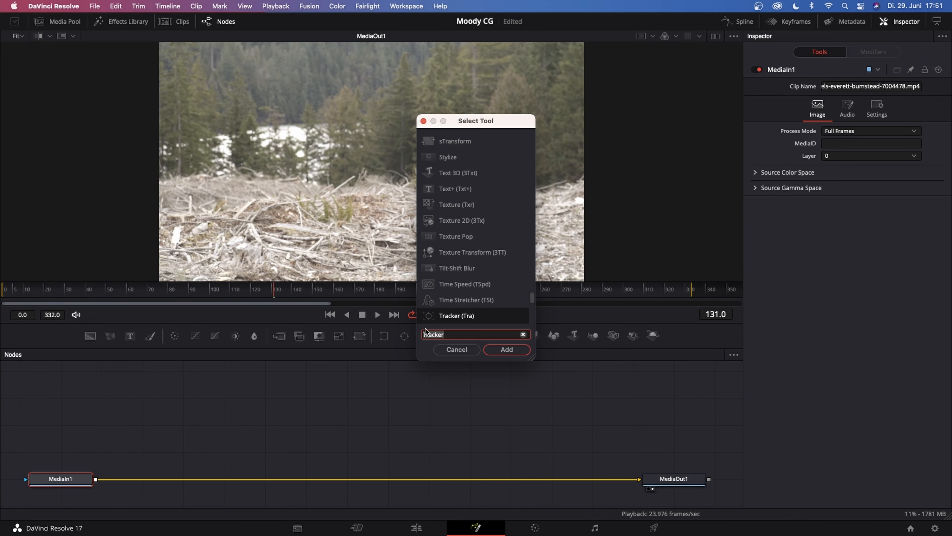
{"action": "left_click", "coordinate": [506, 349]}
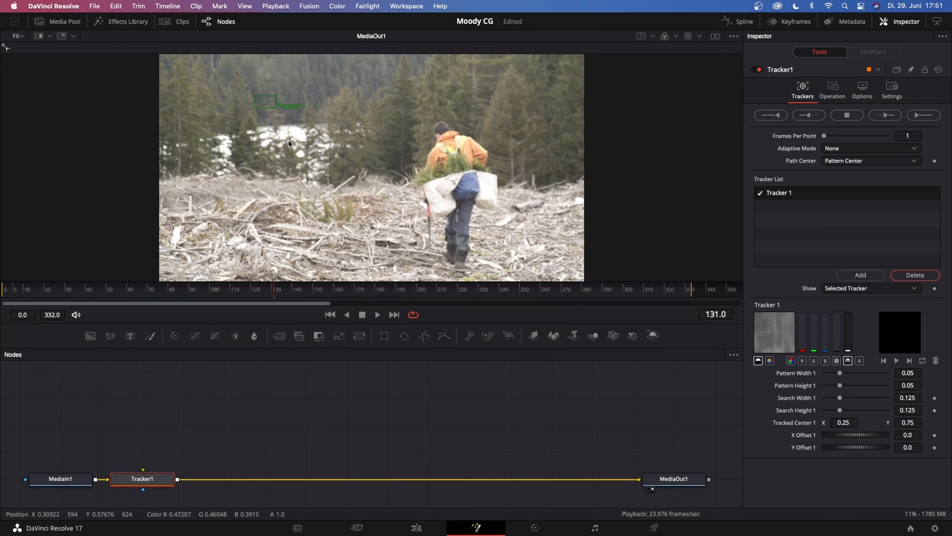
{"action": "left_click_drag", "start_coordinate": [255, 96], "coordinate": [290, 128]}
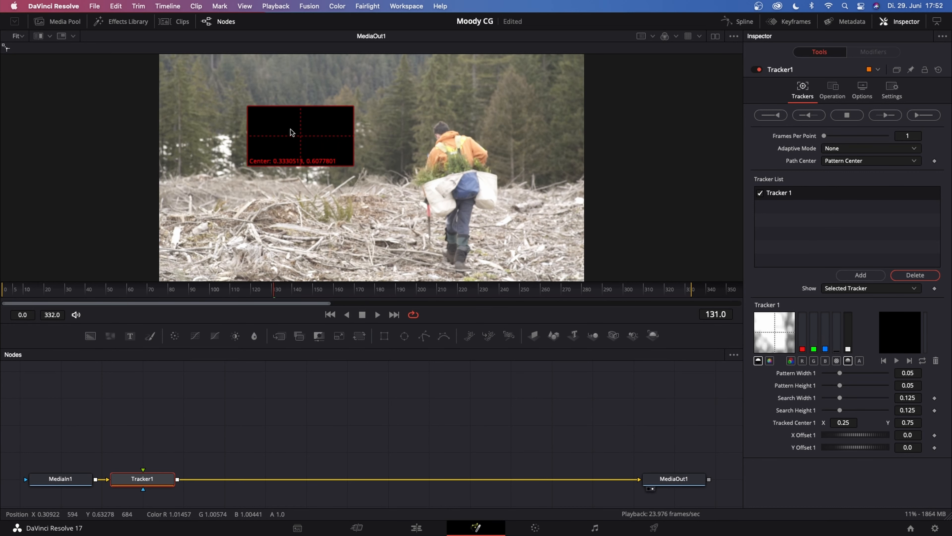
{"action": "left_click_drag", "start_coordinate": [290, 129], "coordinate": [290, 129]}
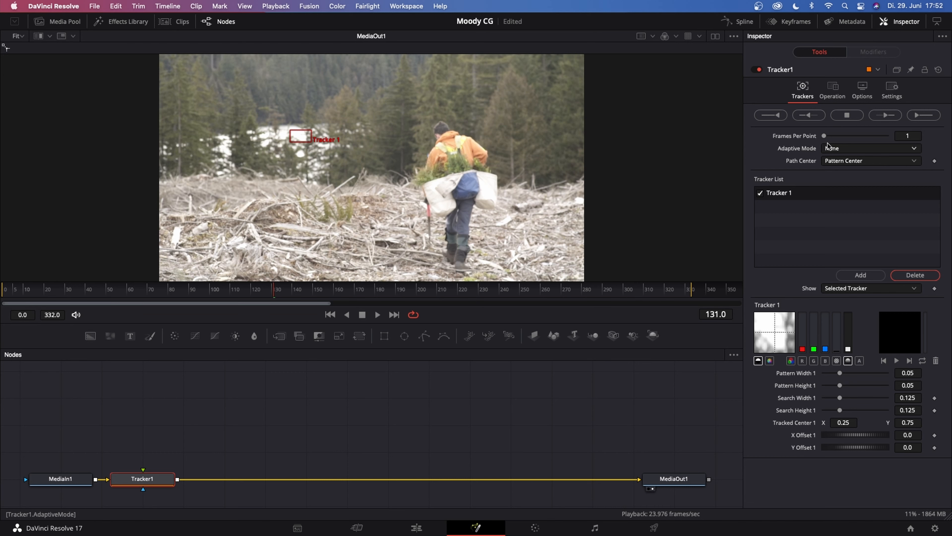
Set the tracker's adaptive mode to Best match with a match tolerance of 0.0039
{"action": "left_click", "coordinate": [835, 149]}
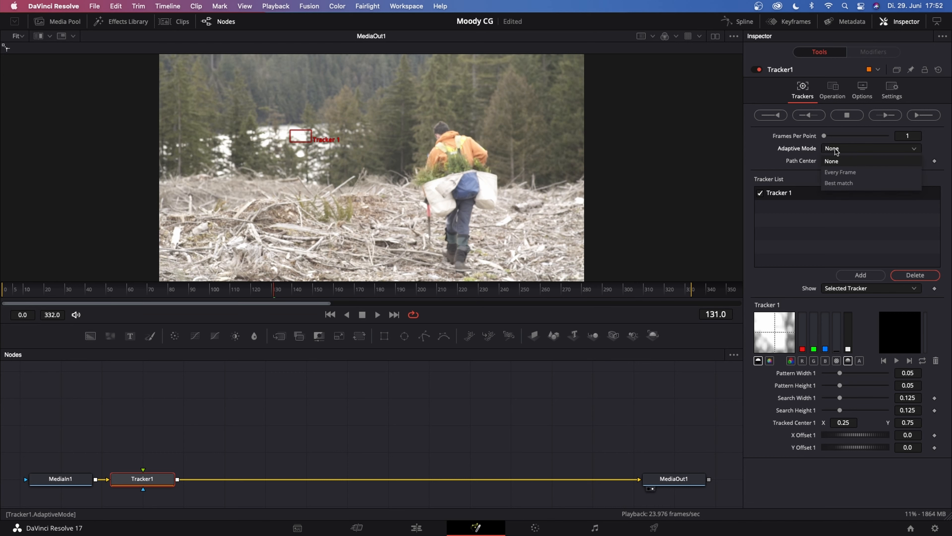
{"action": "left_click", "coordinate": [839, 183]}
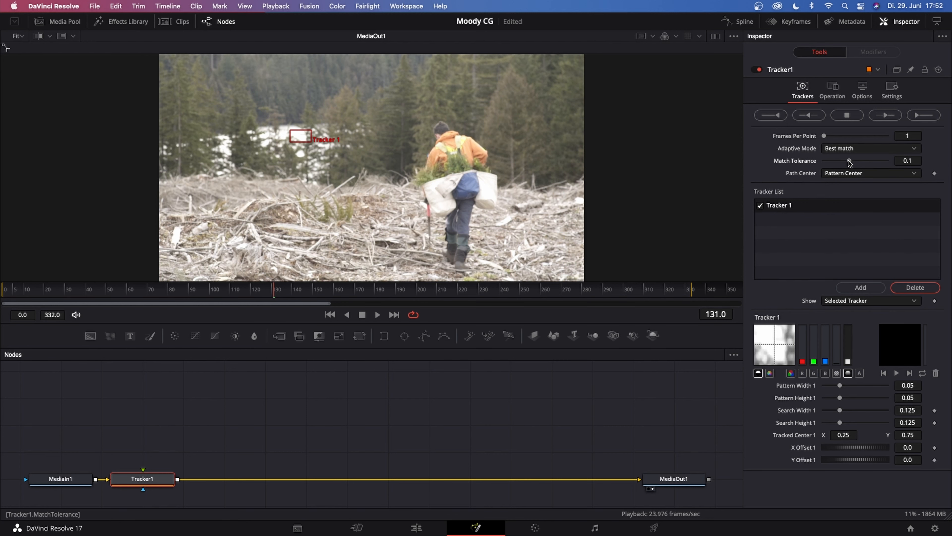
{"action": "left_click_drag", "start_coordinate": [850, 162], "coordinate": [825, 162]}
Set the tracker's operation to Match Move
{"action": "left_click", "coordinate": [832, 92]}
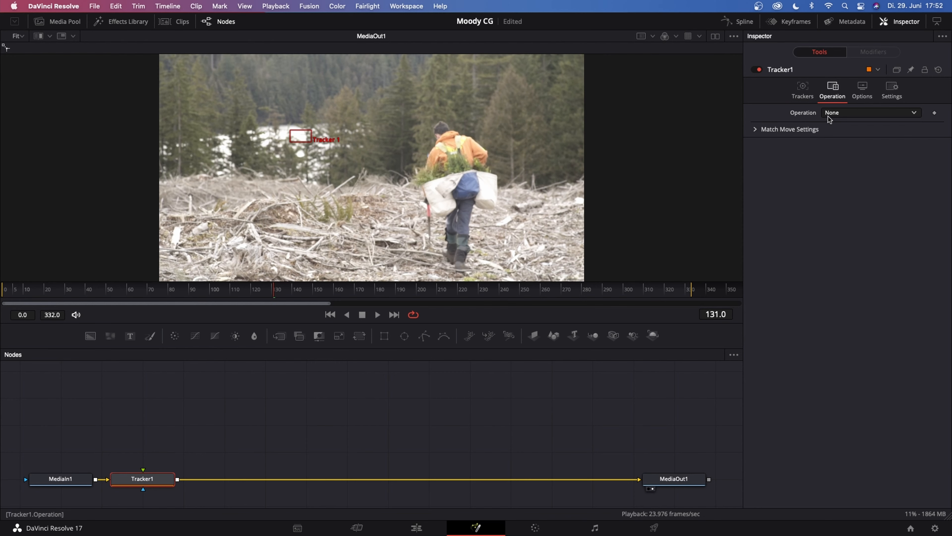
{"action": "left_click", "coordinate": [849, 113]}
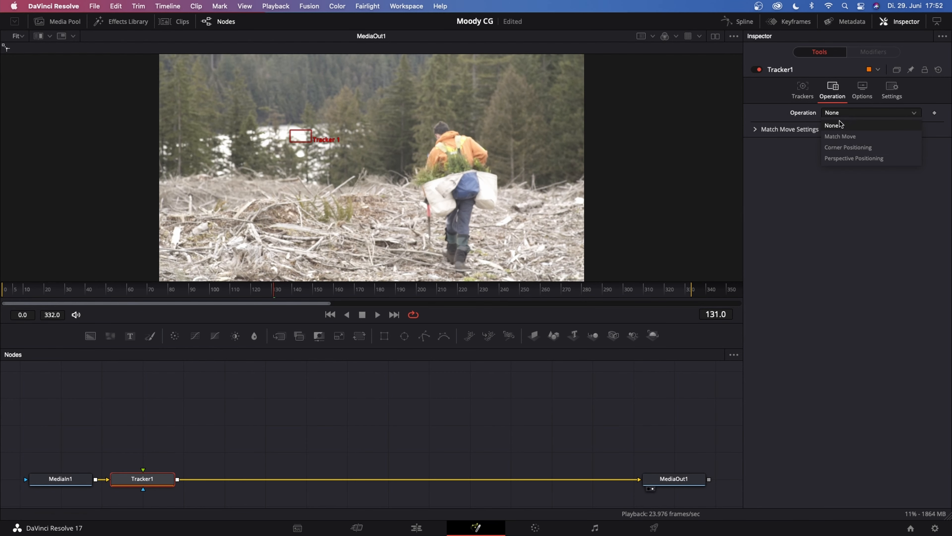
{"action": "left_click", "coordinate": [842, 136]}
Track the pattern forward from frame 0 through the whole clip and return to the first frame
{"action": "key", "text": "Home"}
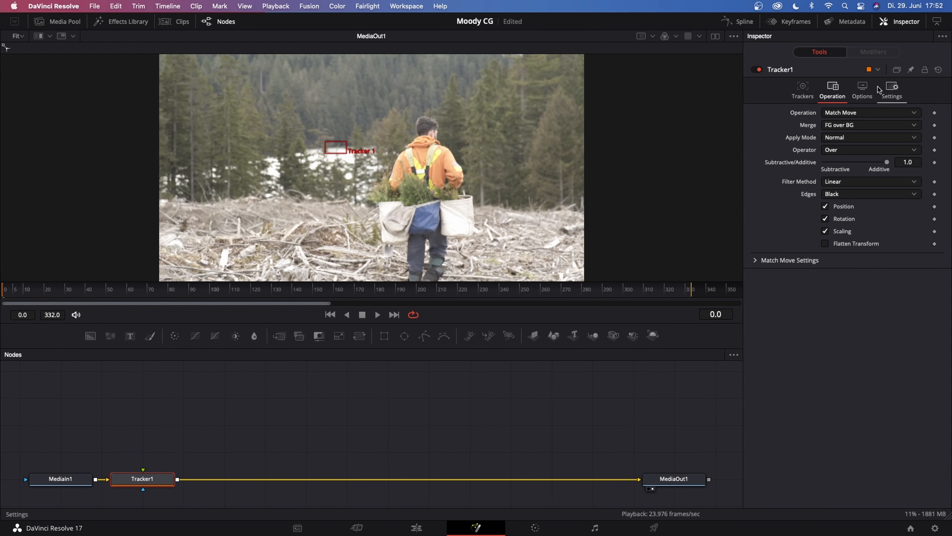
{"action": "left_click", "coordinate": [803, 88]}
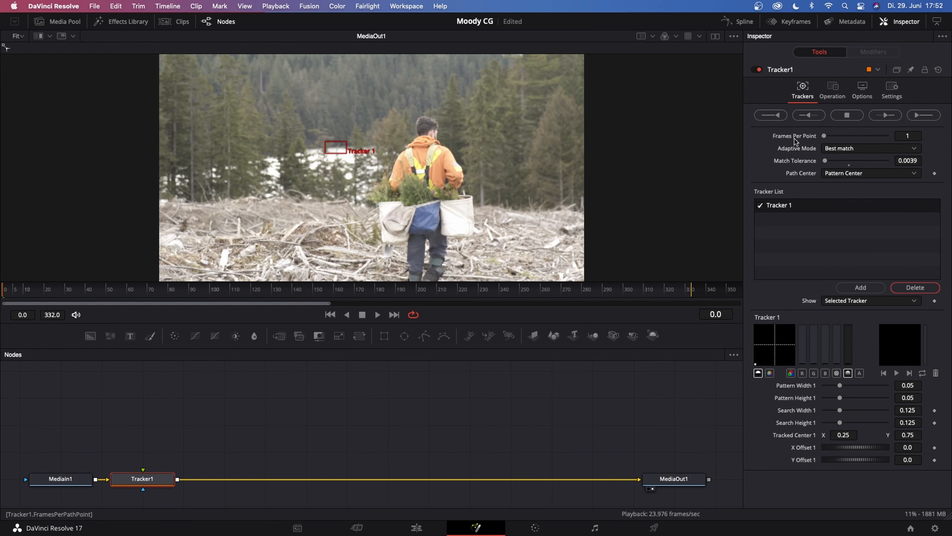
{"action": "left_click", "coordinate": [924, 116]}
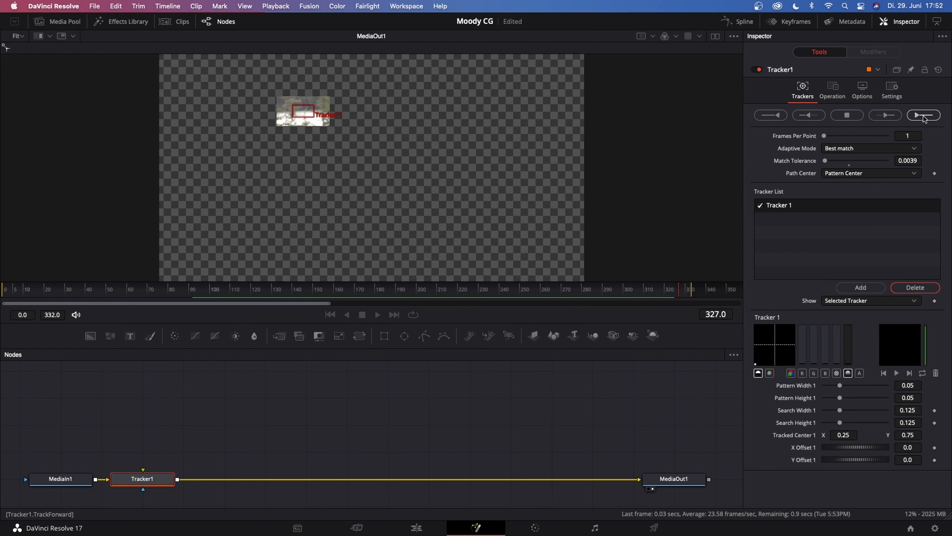
{"action": "left_click", "coordinate": [564, 299]}
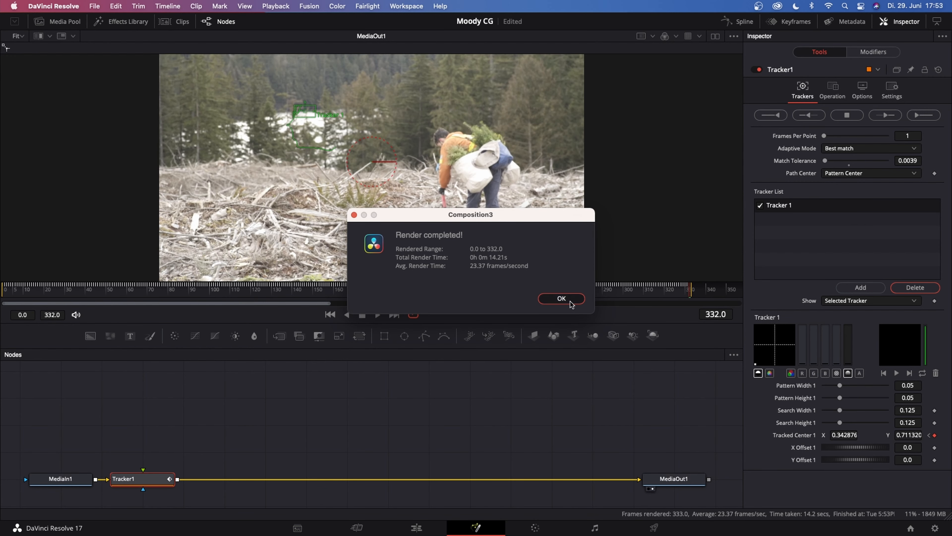
{"action": "left_click_drag", "start_coordinate": [676, 291], "coordinate": [28, 322]}
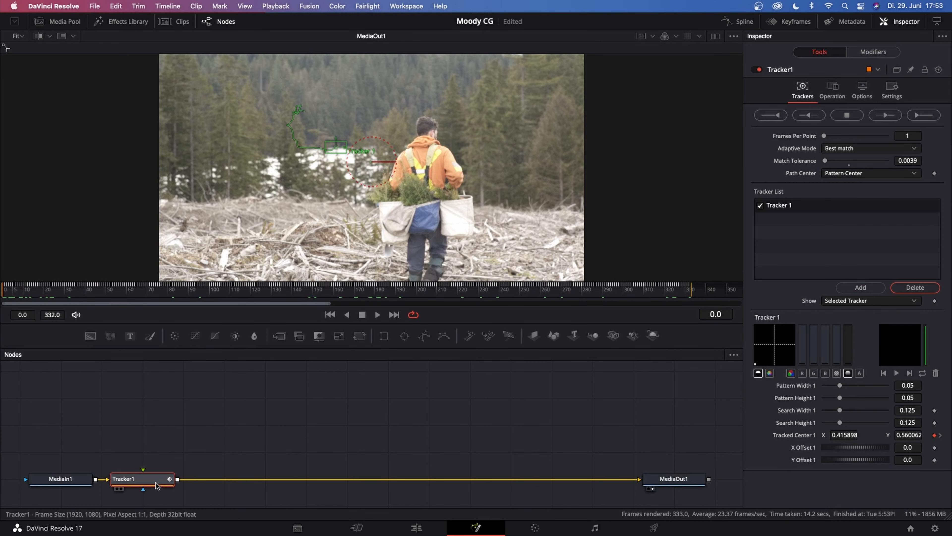
Connect a Fast Noise node to Tracker1's foreground input with Detail 10, Contrast 0.56, Brightness -0.42 and Scale 5.35
{"action": "left_click_drag", "start_coordinate": [163, 478], "coordinate": [244, 478]}
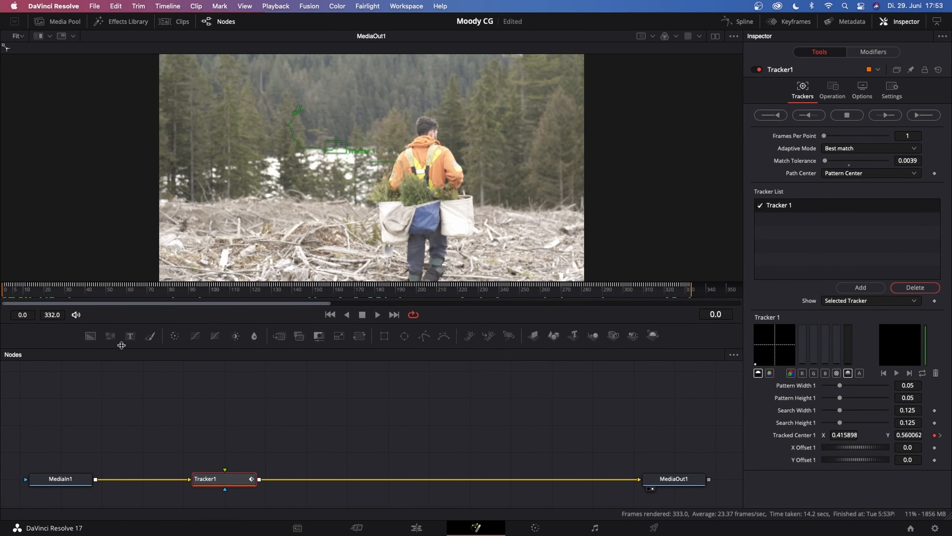
{"action": "left_click_drag", "start_coordinate": [110, 336], "coordinate": [230, 409]}
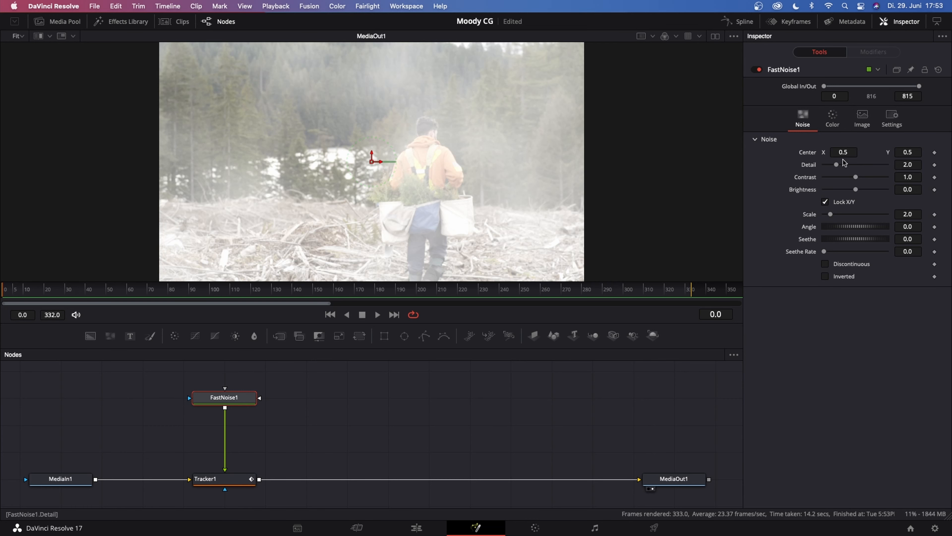
{"action": "left_click_drag", "start_coordinate": [836, 165], "coordinate": [843, 189]}
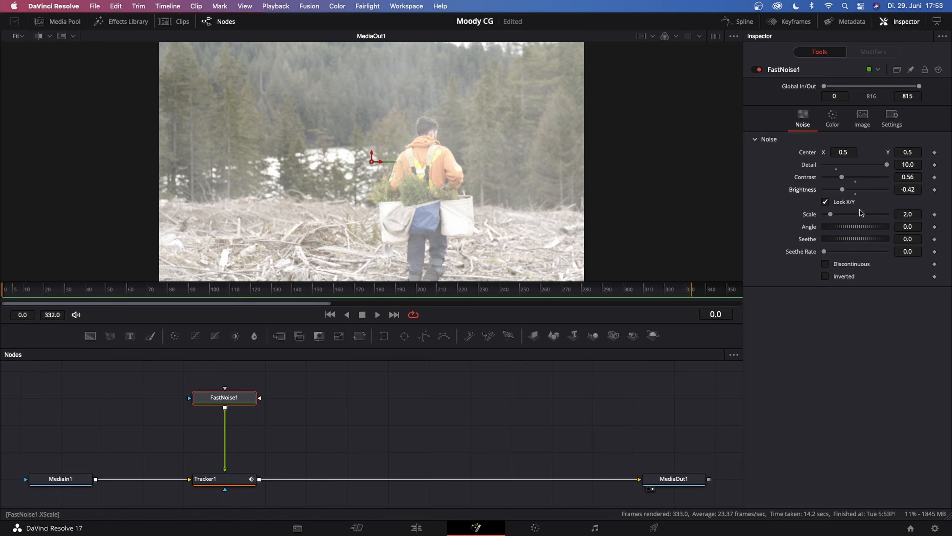
{"action": "left_click_drag", "start_coordinate": [831, 215], "coordinate": [842, 217]}
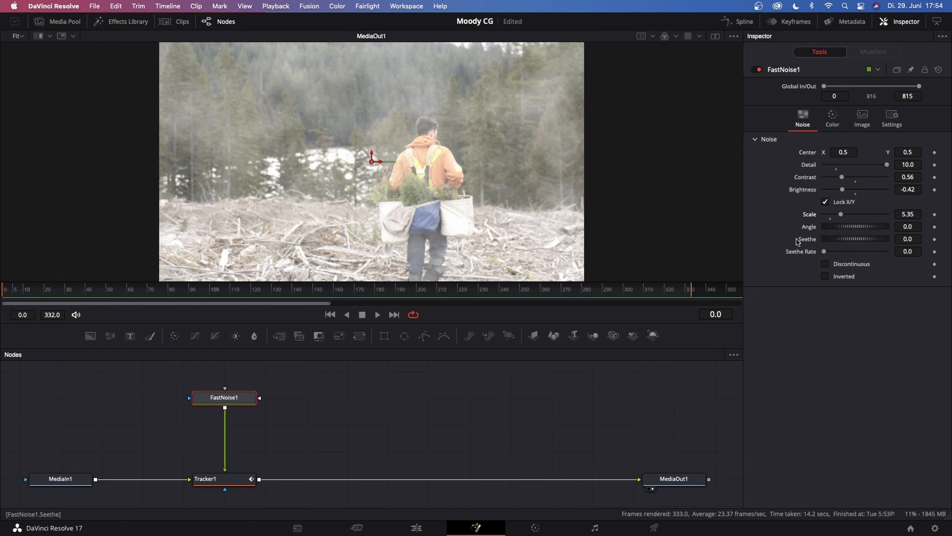
Animate the fast noise with a Seethe of 0.2 and a Seethe Rate of 0.008
{"action": "left_click", "coordinate": [909, 239]}
{"action": "key", "text": "Return"}
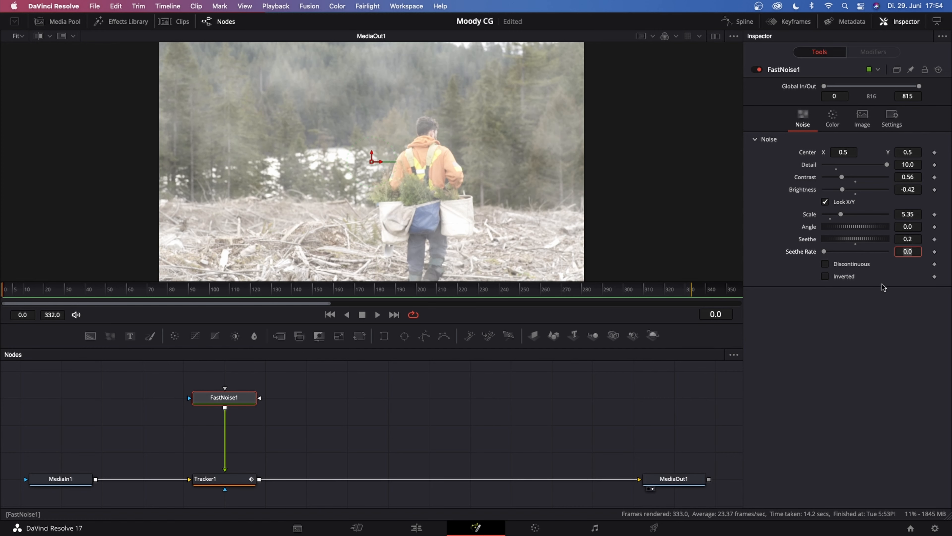
{"action": "left_click", "coordinate": [908, 251]}
{"action": "type", "text": "0.001"}
{"action": "key", "text": "BackSpace"}
{"action": "type", "text": "3"}
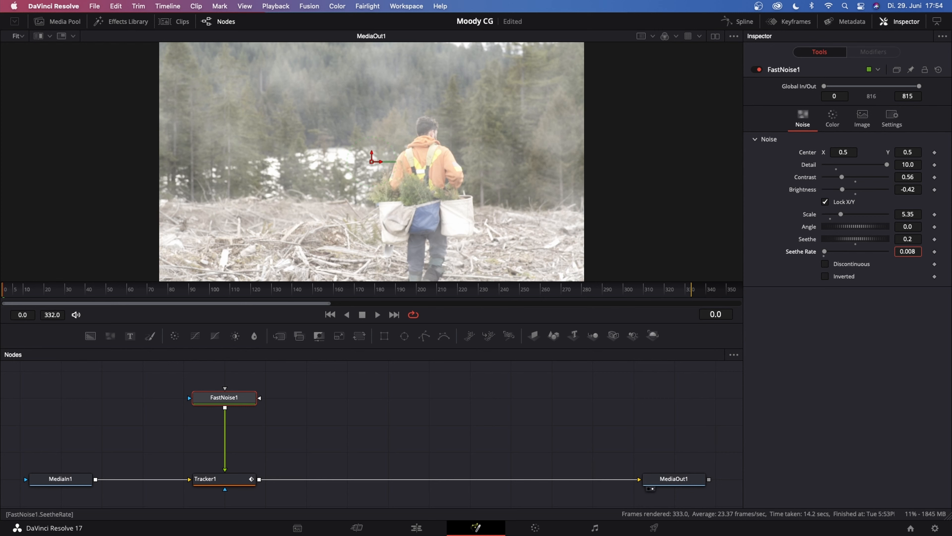
{"action": "key", "text": "Return"}
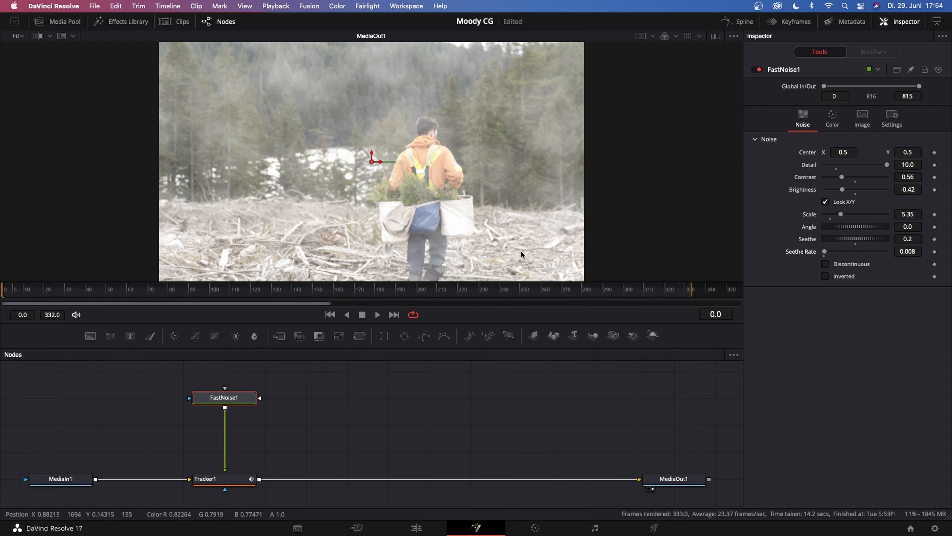
Play back the composition to check how the noise fog follows the tracked background
{"action": "key", "text": "space"}
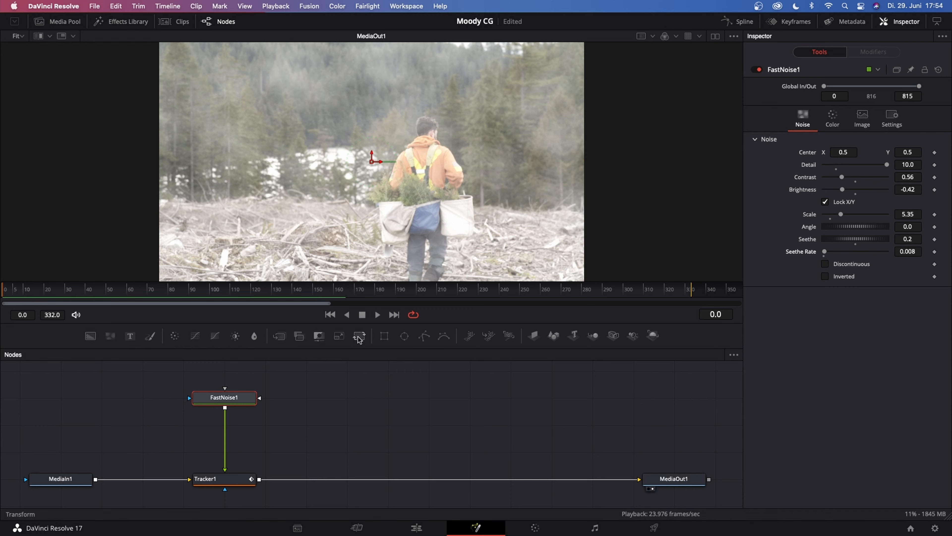
{"action": "left_click", "coordinate": [377, 314]}
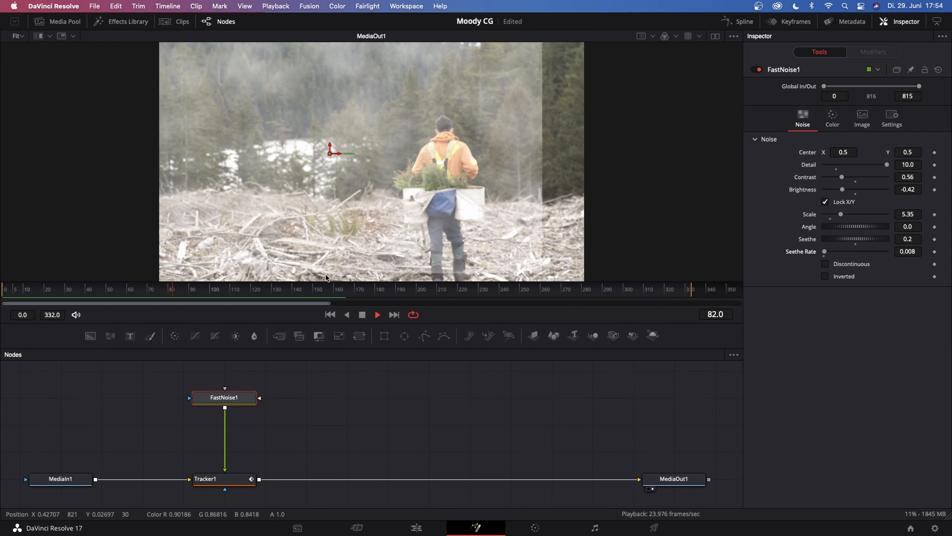
{"action": "key", "text": "space"}
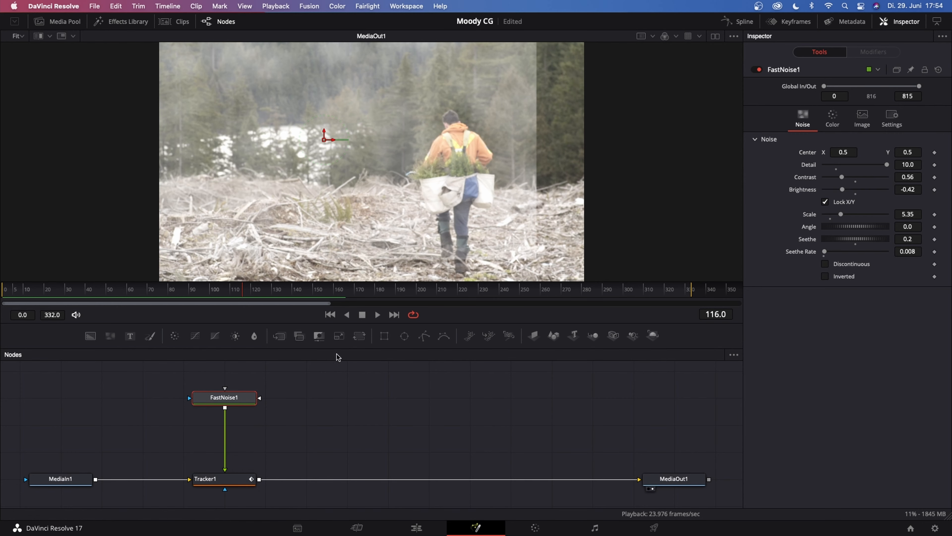
Add a Transform node after FastNoise1 and enlarge the noise to a size of about 1.28
{"action": "left_click", "coordinate": [359, 336]}
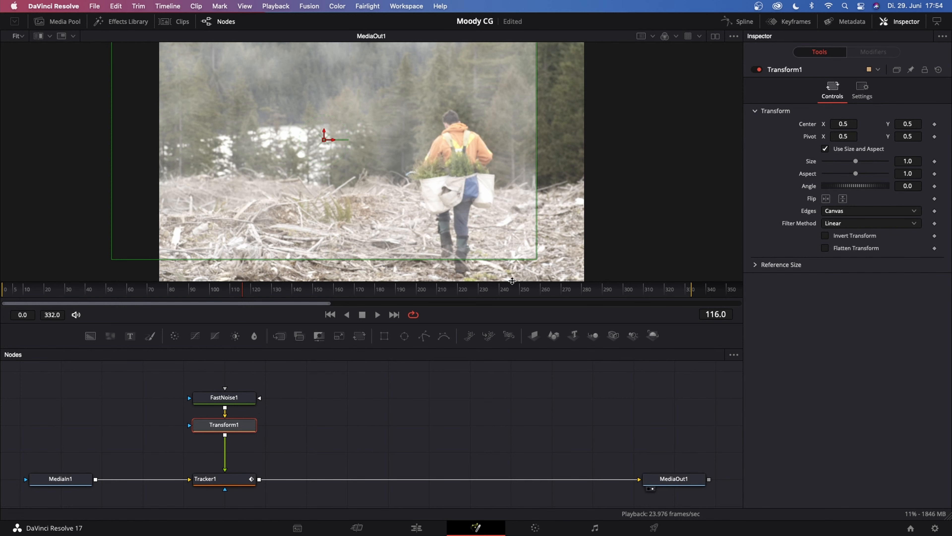
{"action": "left_click_drag", "start_coordinate": [536, 260], "coordinate": [596, 282]}
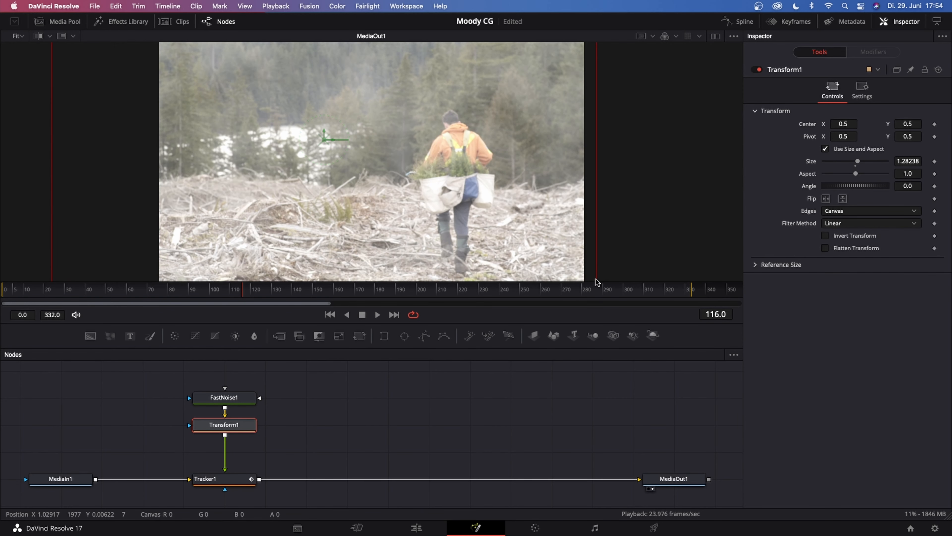
Select the FastNoise1 and Transform1 nodes together and move them down closer to Tracker1
{"action": "left_click", "coordinate": [259, 479]}
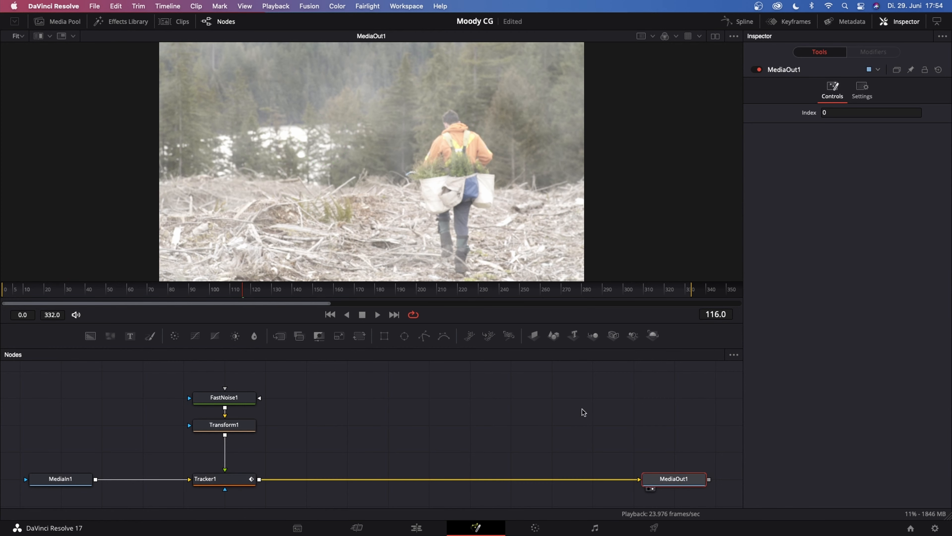
{"action": "left_click", "coordinate": [581, 409]}
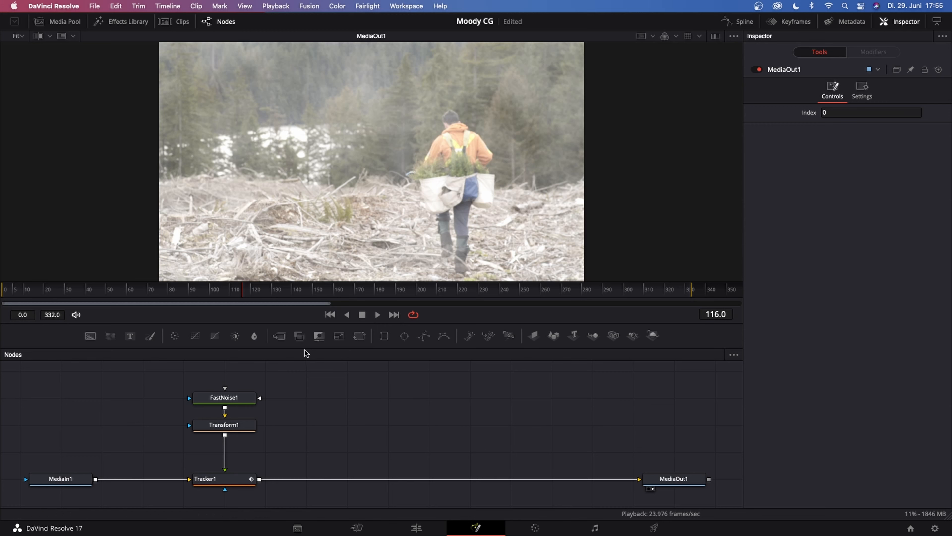
{"action": "left_click_drag", "start_coordinate": [244, 380], "coordinate": [258, 444]}
{"action": "left_click_drag", "start_coordinate": [244, 402], "coordinate": [244, 429]}
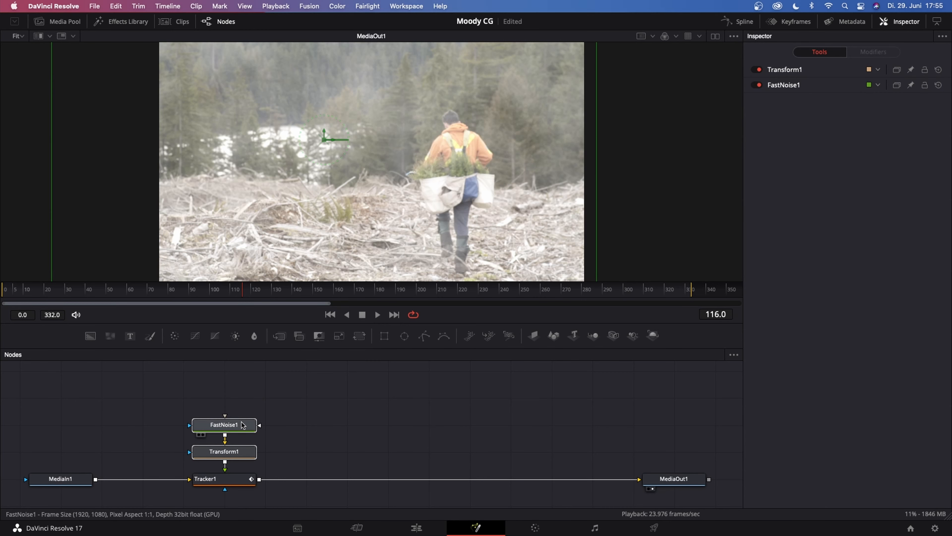
Save the project and add a Rectangle mask to the FastNoise1 node
{"action": "left_click", "coordinate": [295, 397]}
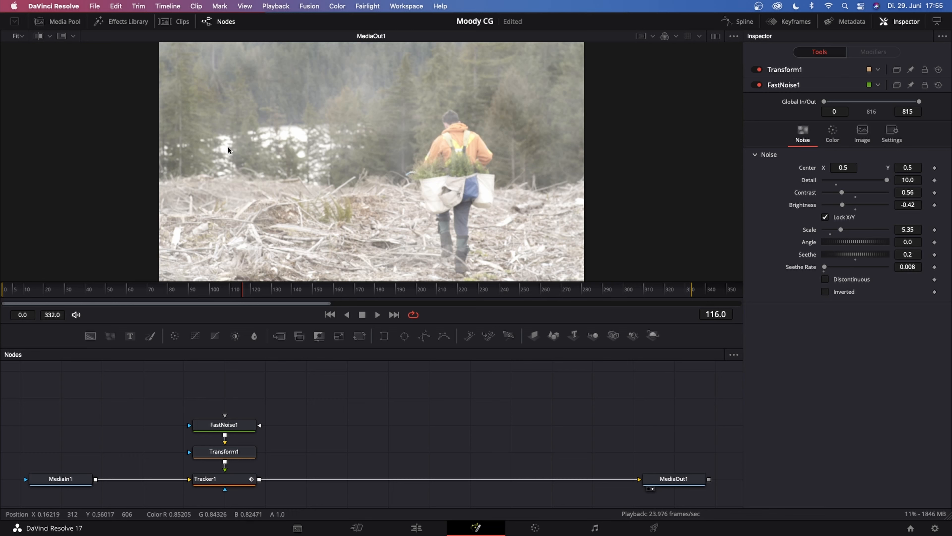
{"action": "key", "text": "super+s"}
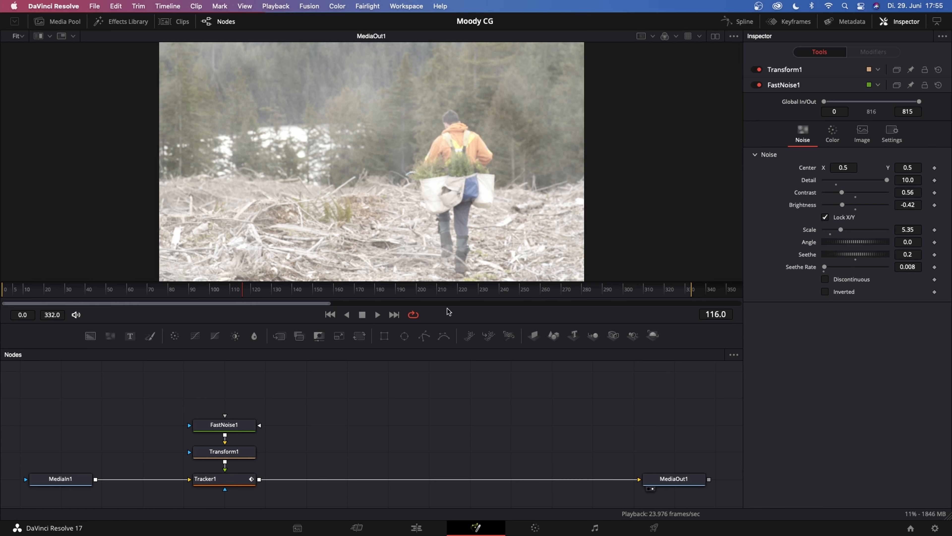
{"action": "left_click", "coordinate": [244, 425]}
{"action": "left_click", "coordinate": [383, 342]}
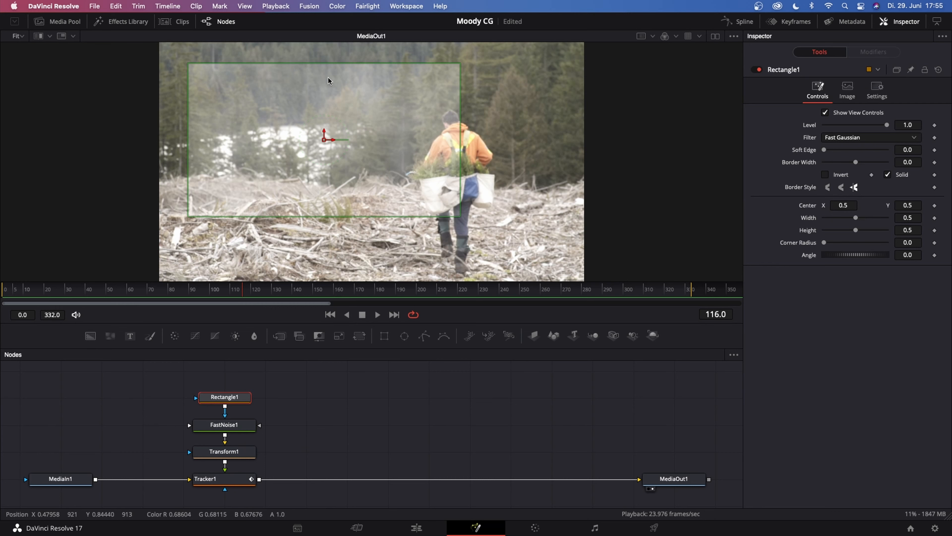
Resize the rectangle mask to a width of about 1.07 and height of about 0.58, and raise its centre to about Y 0.60
{"action": "left_click_drag", "start_coordinate": [459, 142], "coordinate": [616, 140]}
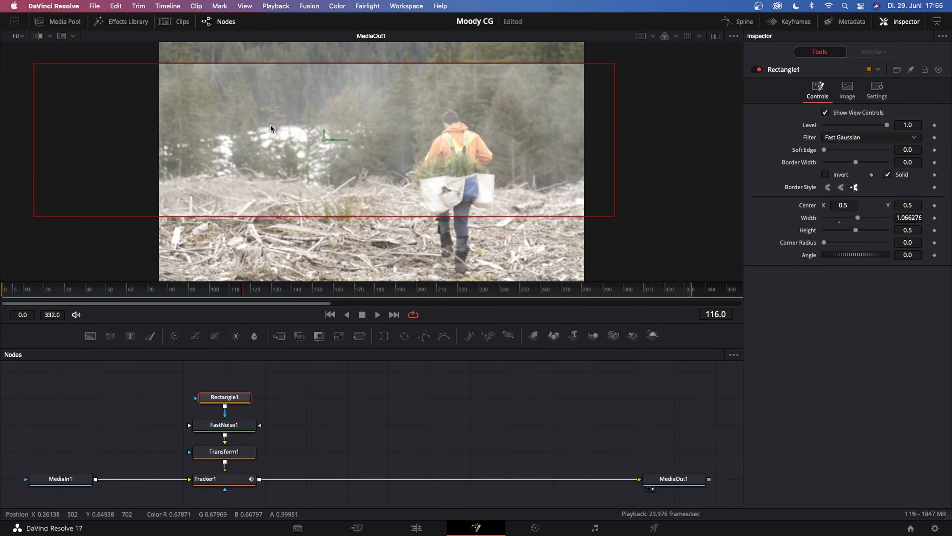
{"action": "left_click_drag", "start_coordinate": [366, 63], "coordinate": [373, 51]}
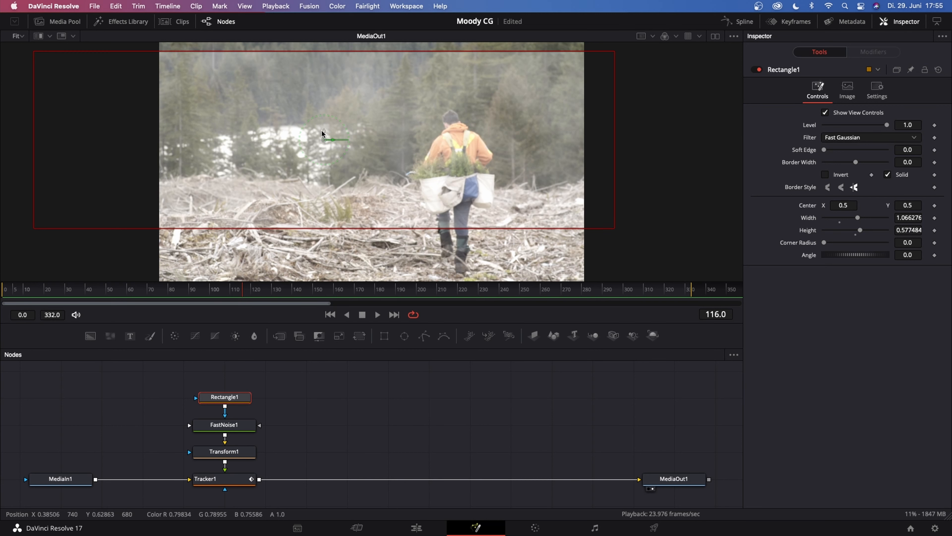
{"action": "left_click_drag", "start_coordinate": [323, 134], "coordinate": [330, 101]}
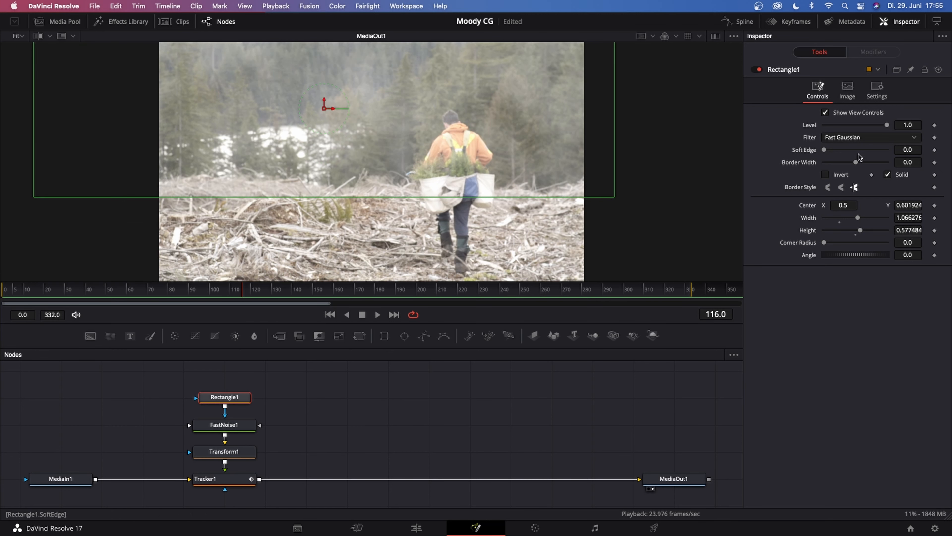
Switch to the Edit page and view the graded fog shot near the clip's start, at 01:01:12:06
{"action": "left_click", "coordinate": [416, 528]}
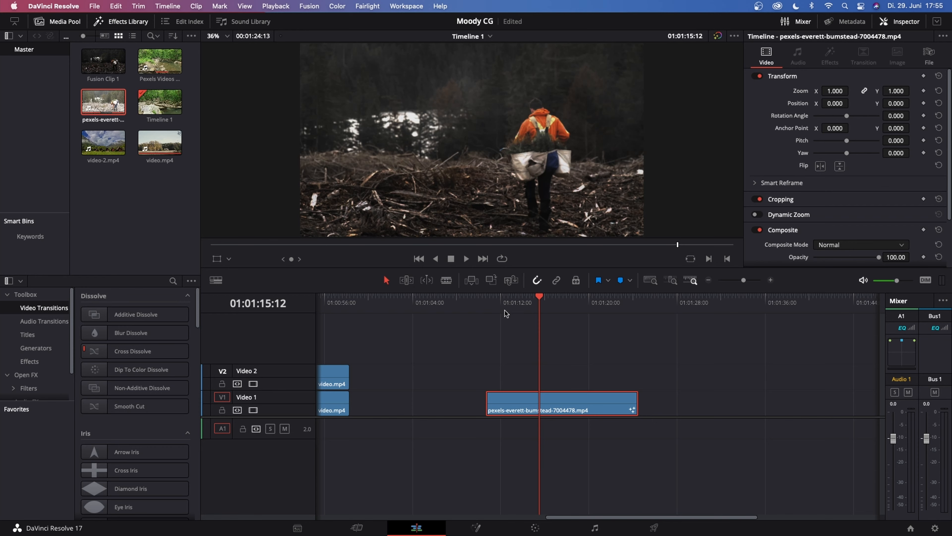
{"action": "left_click_drag", "start_coordinate": [538, 299], "coordinate": [503, 299]}
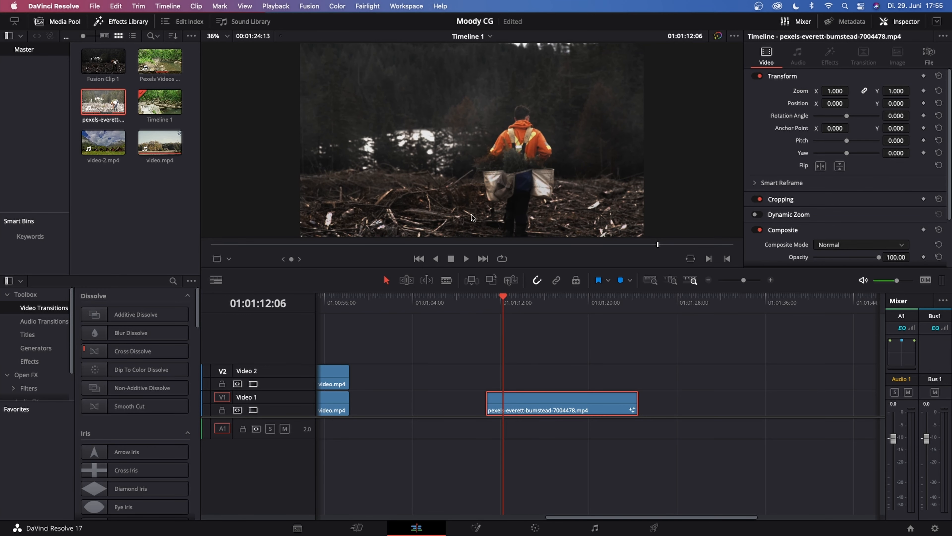